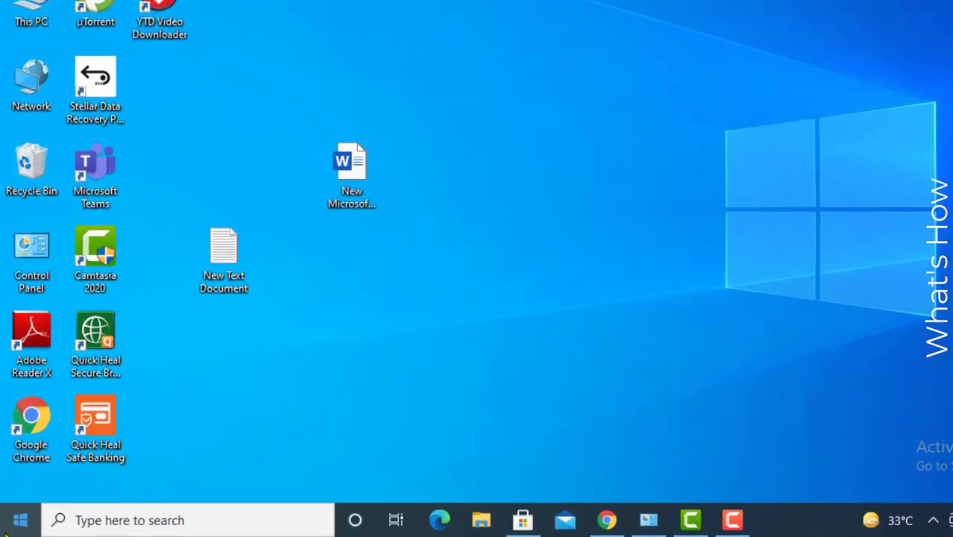
Step: Search for 'servi' and launch Services as administrator
click(12, 525)
click(75, 527)
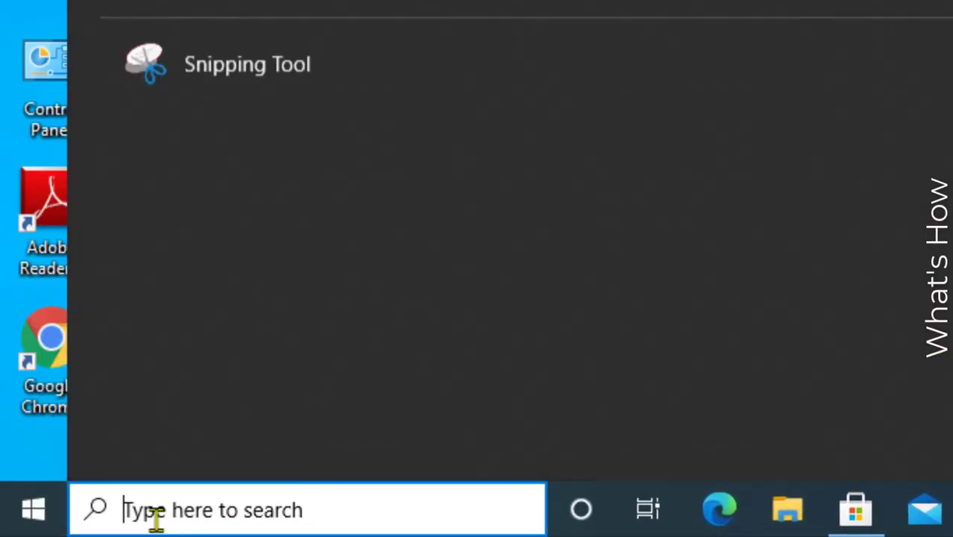
text(servi)
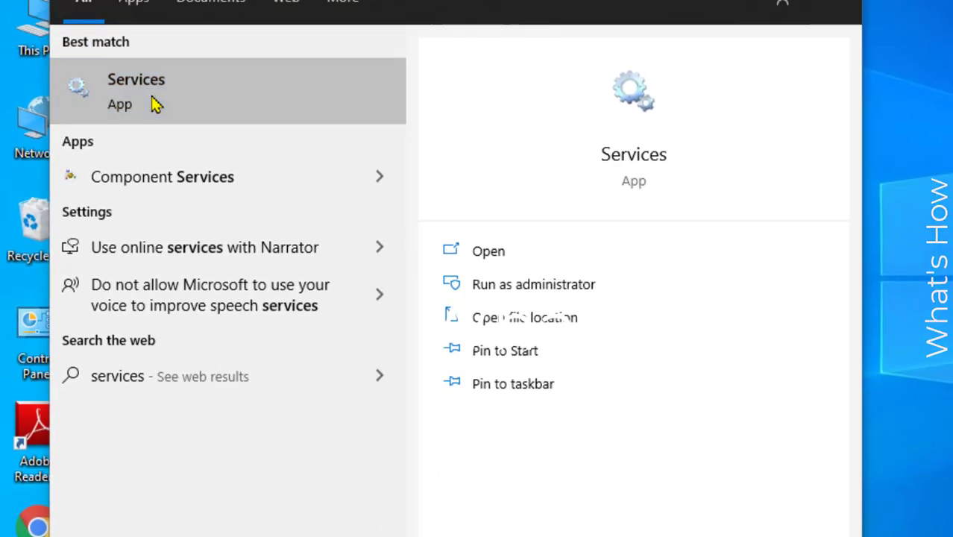
right_click(148, 141)
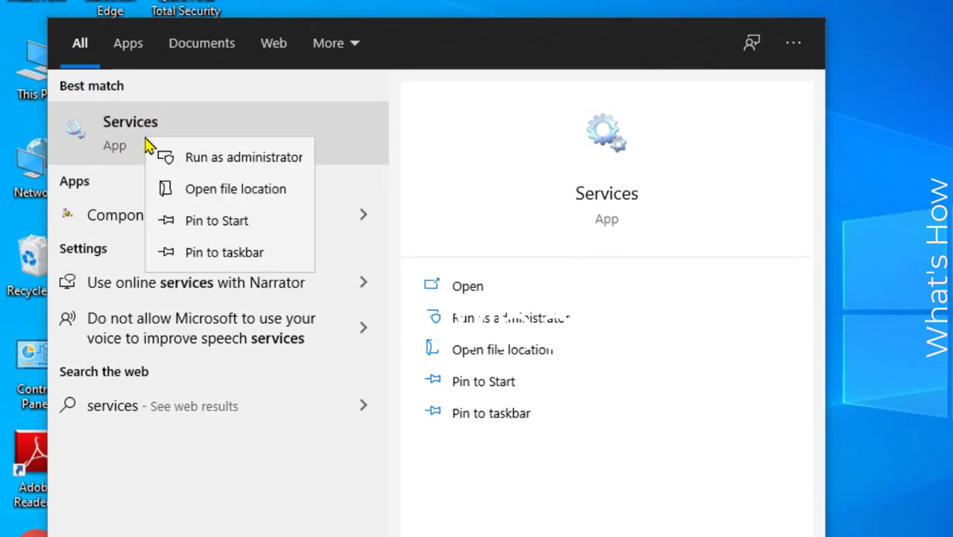
click(212, 167)
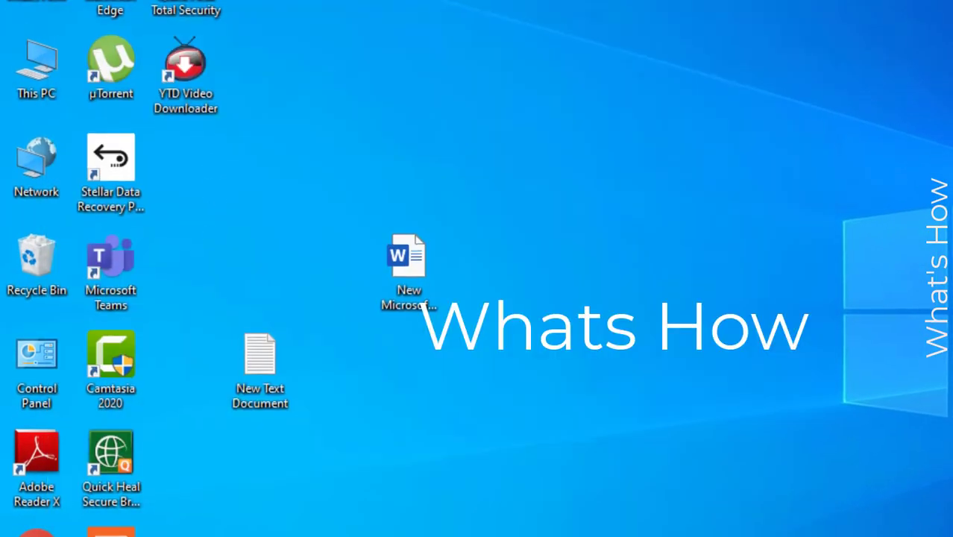
Step: Launch the Services console from the Run dialog with services.msc
key(super)
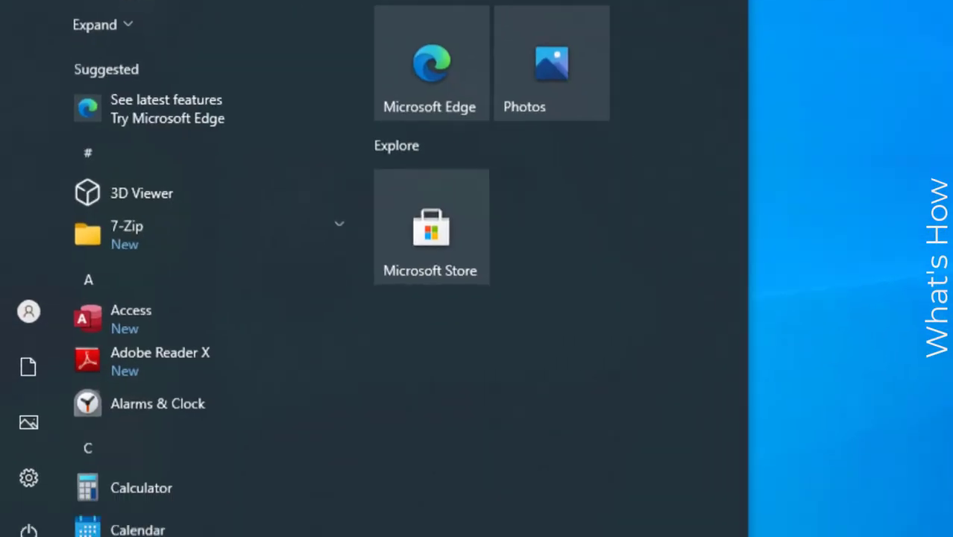
key(Escape)
key(super+r)
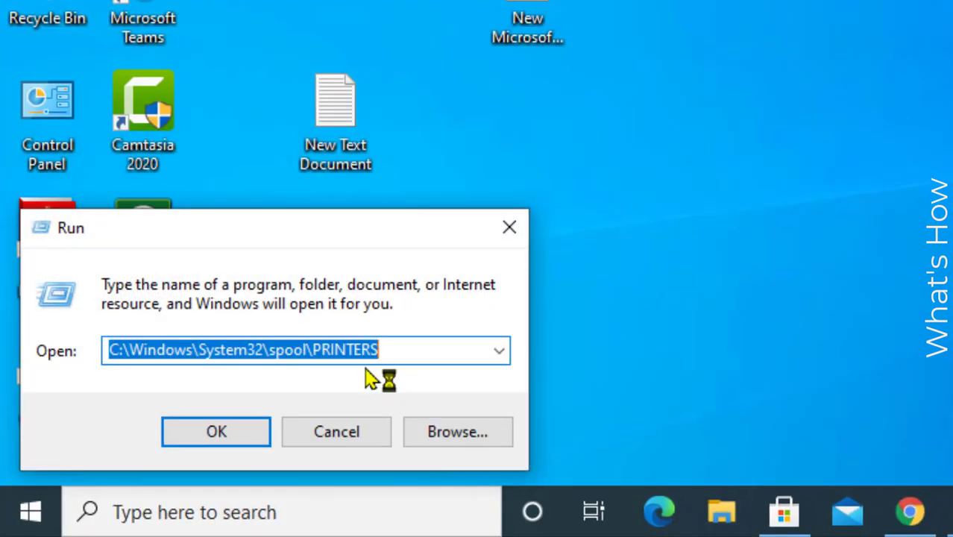
text(ser)
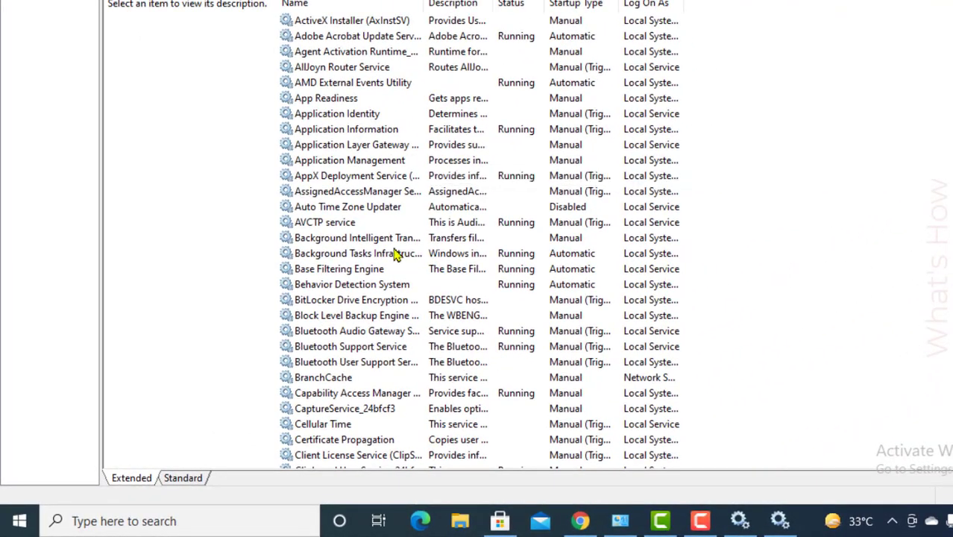
Step: Stop and restart Print Spooler from its Properties dialog, leaving it running
click(387, 255)
text(print)
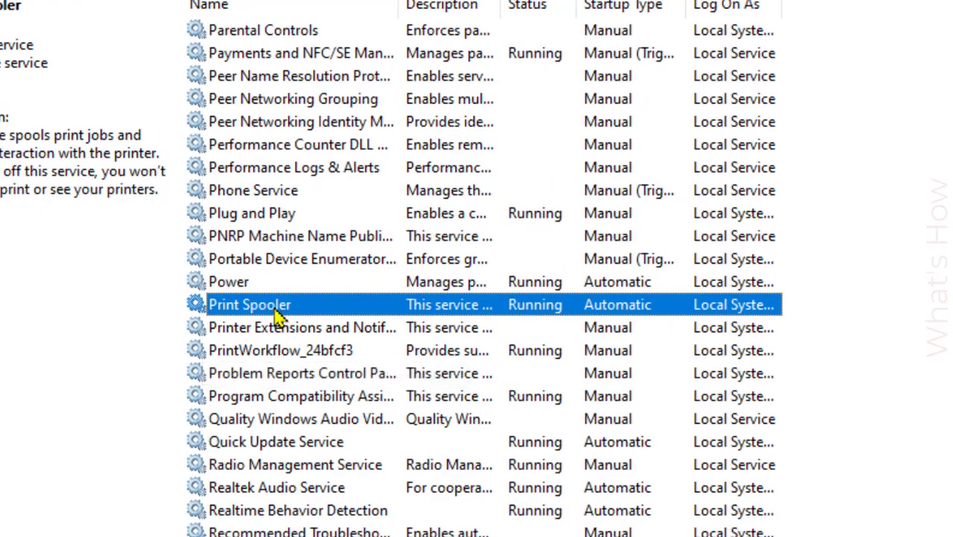
right_click(276, 317)
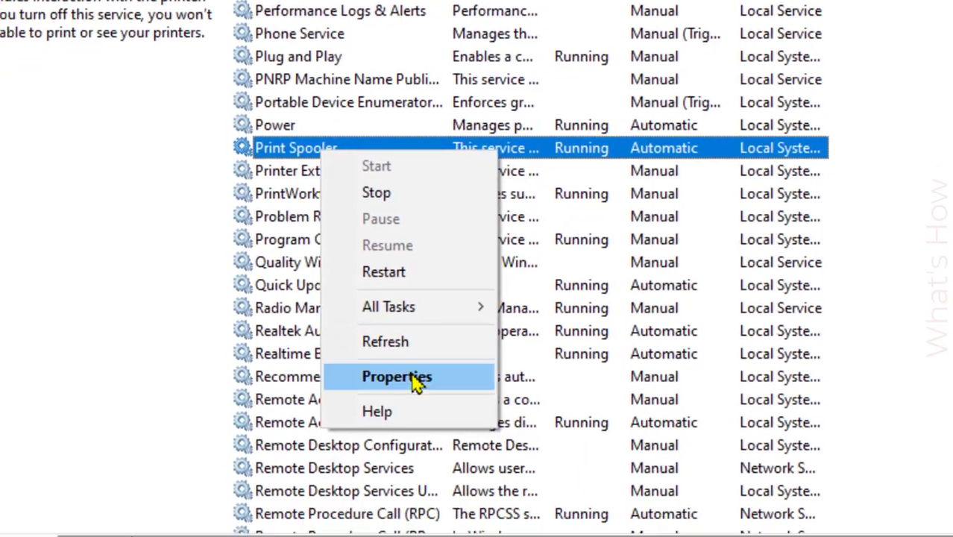
click(352, 530)
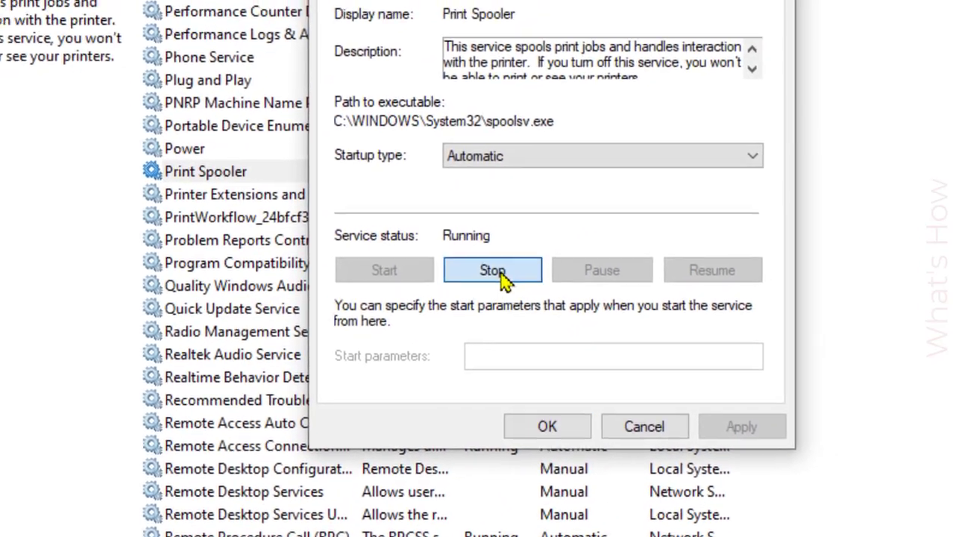
click(589, 228)
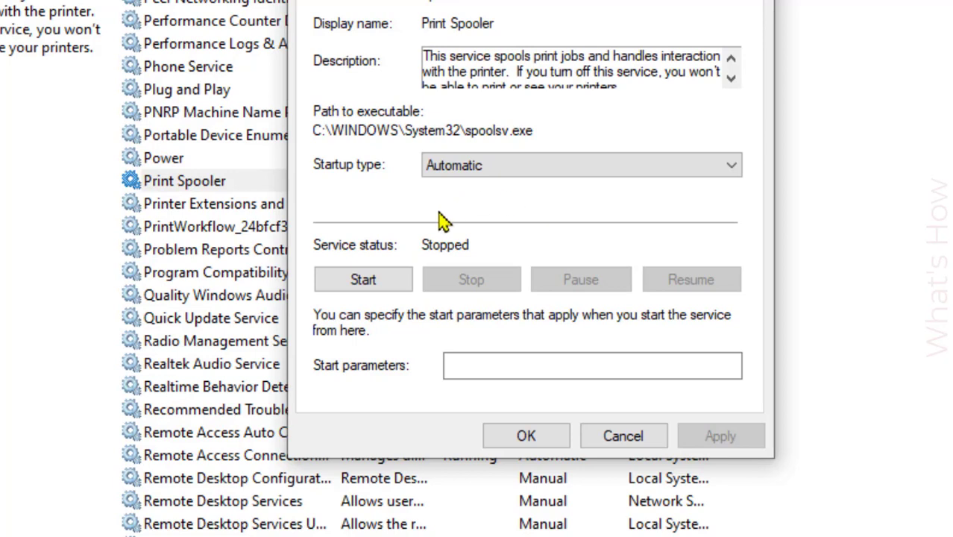
click(365, 281)
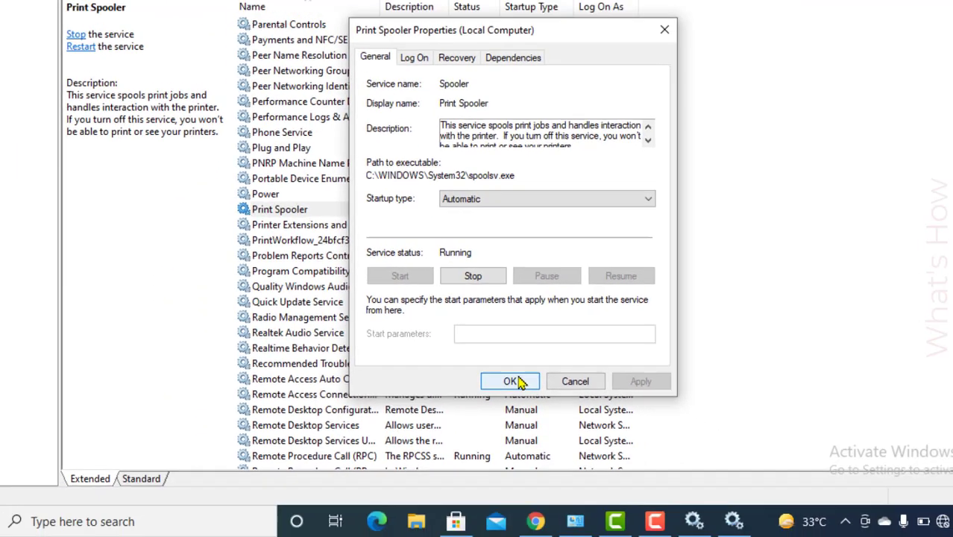
click(545, 437)
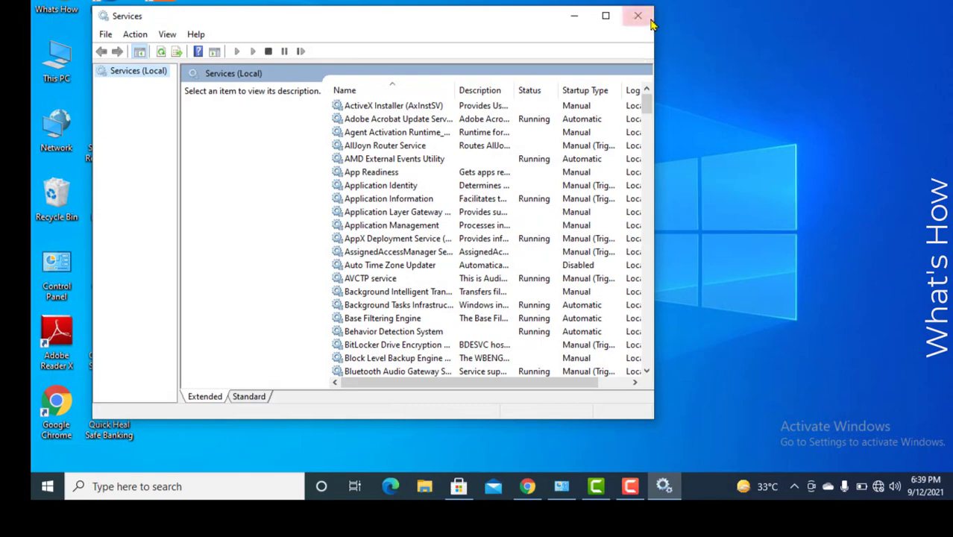
Step: Close Services, refresh the desktop, and relaunch the Services console
click(638, 17)
right_click(511, 46)
click(555, 89)
right_click(499, 86)
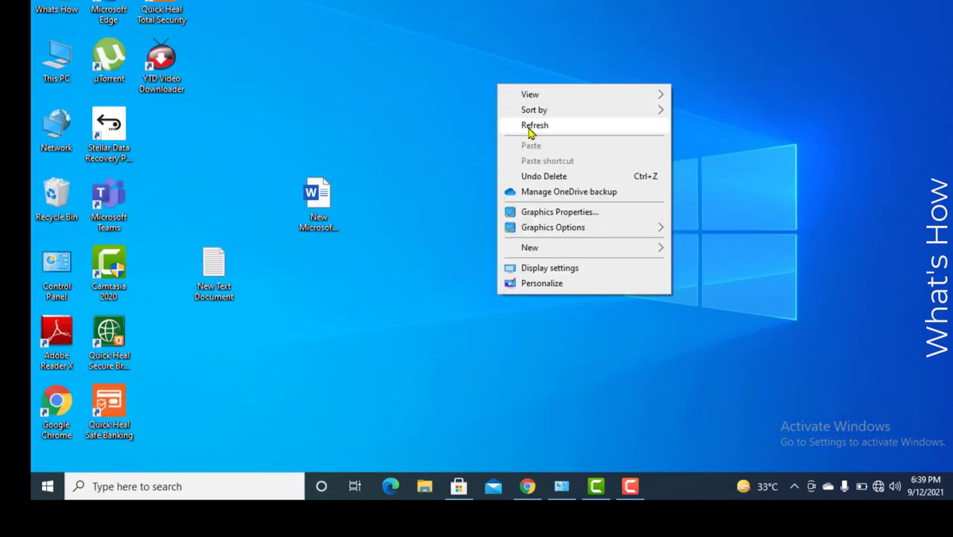
click(530, 126)
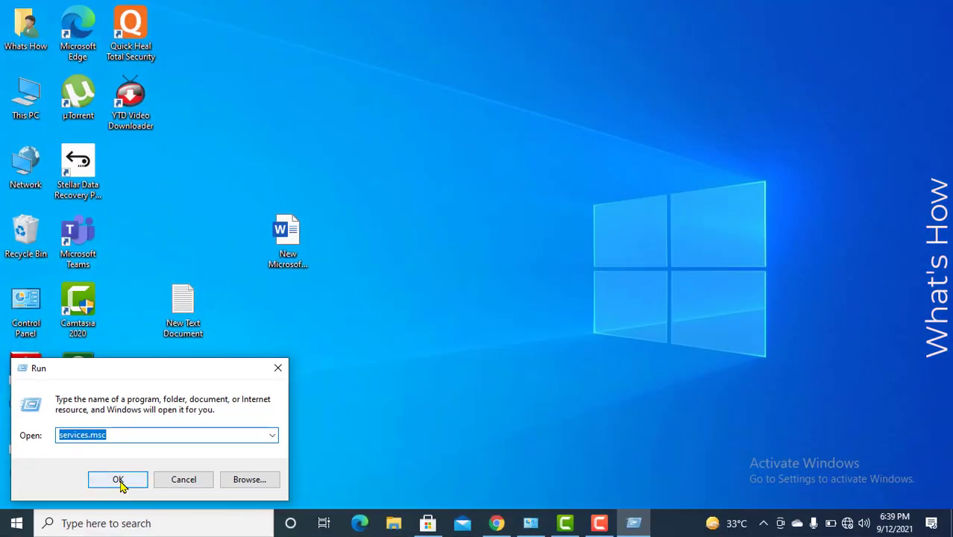
click(121, 481)
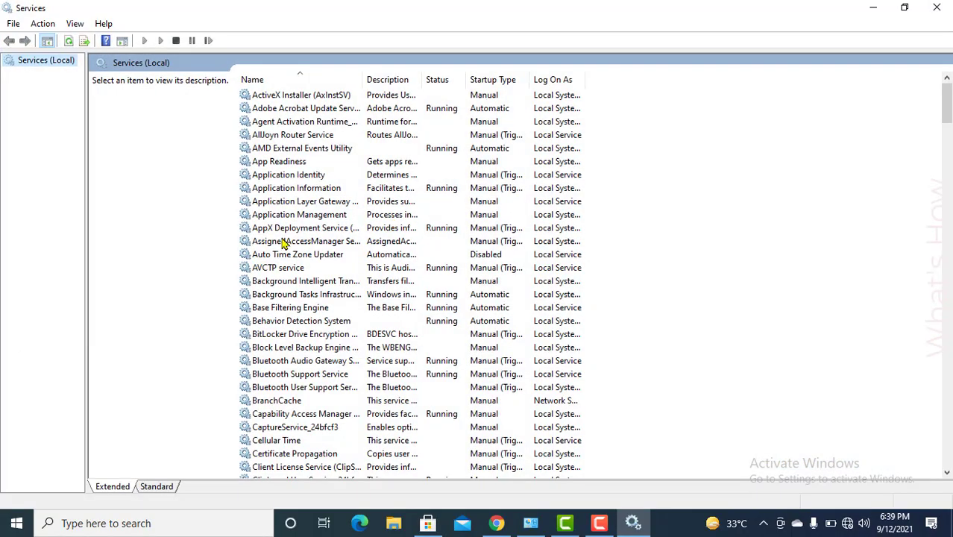
Step: Stop the Print Spooler service from its Properties dialog
click(284, 243)
text(pr)
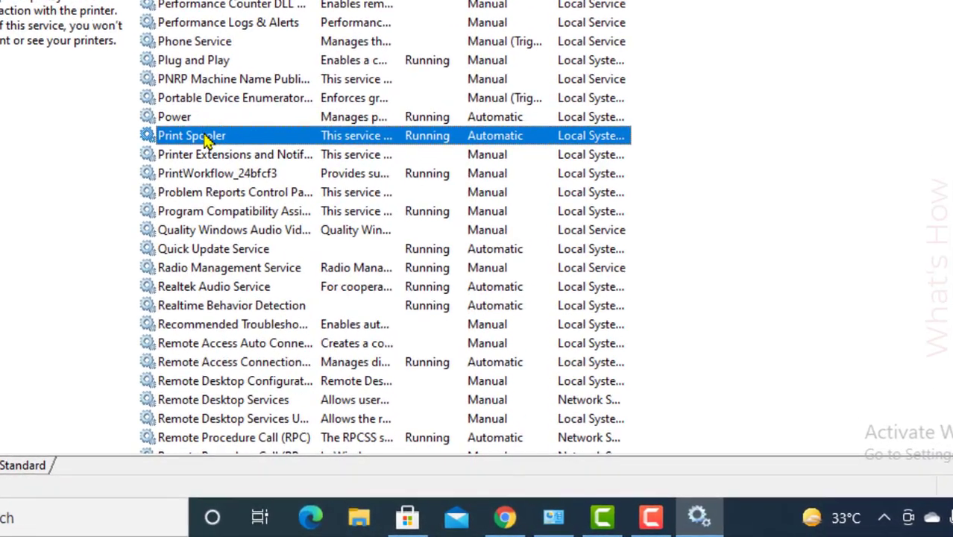
right_click(208, 142)
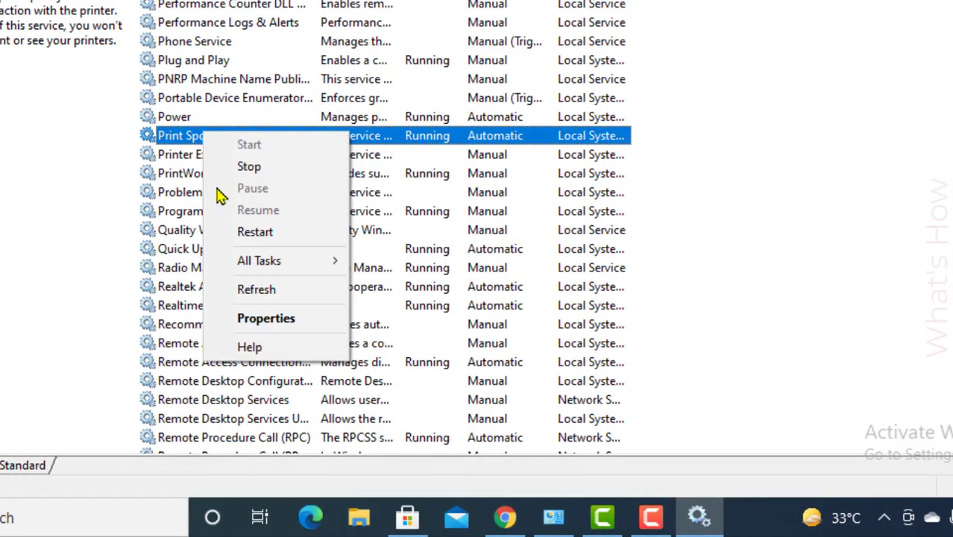
click(268, 327)
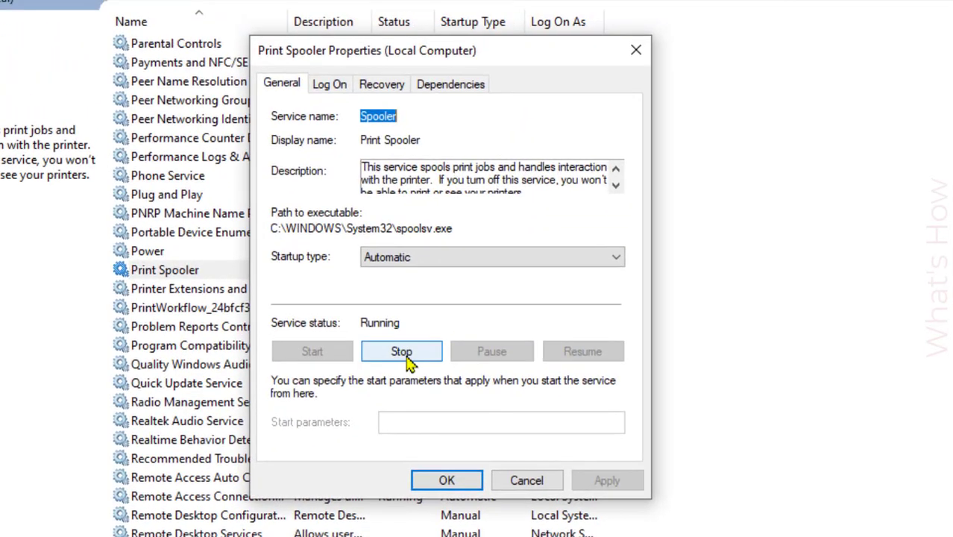
click(403, 352)
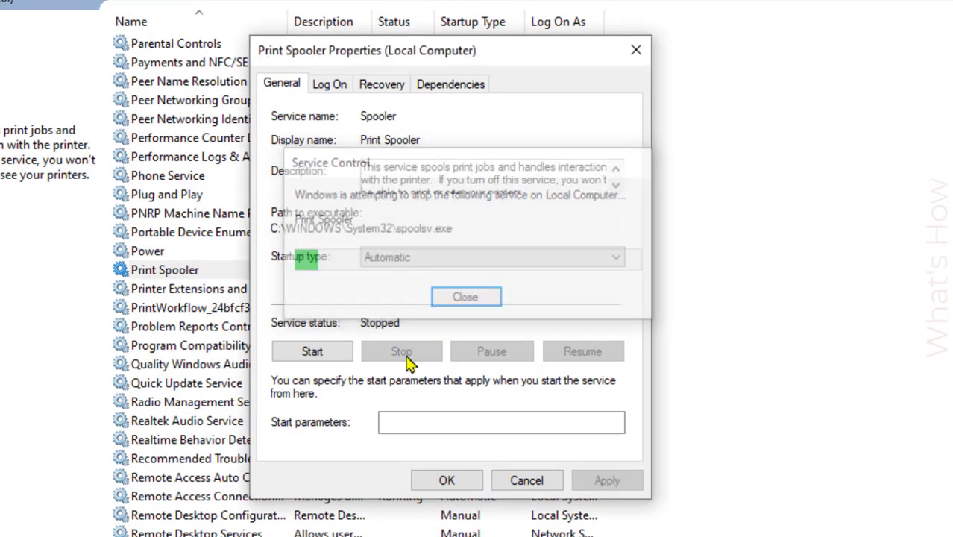
click(450, 481)
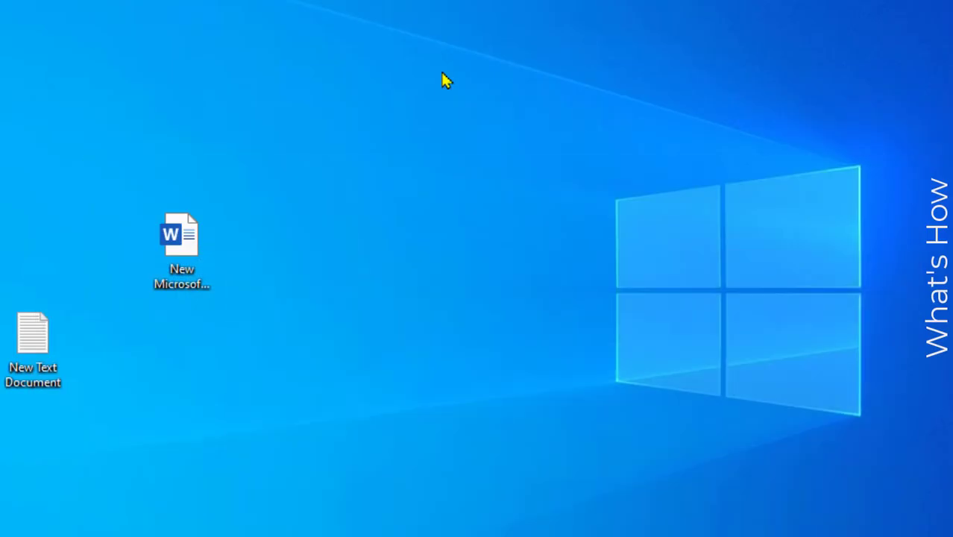
Step: Refresh the desktop and browse This PC to the C:\Windows folder
right_click(424, 53)
click(451, 112)
double_click(25, 96)
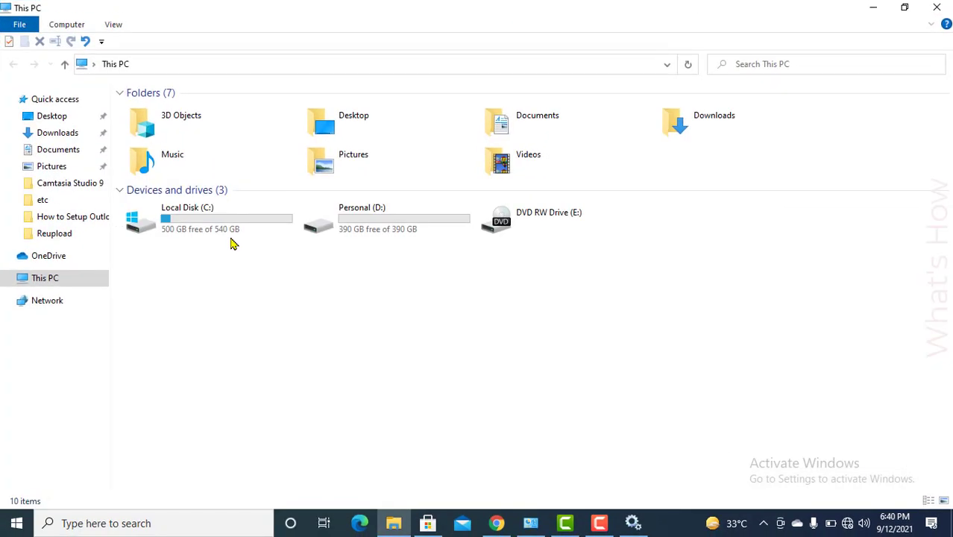
double_click(209, 220)
double_click(174, 214)
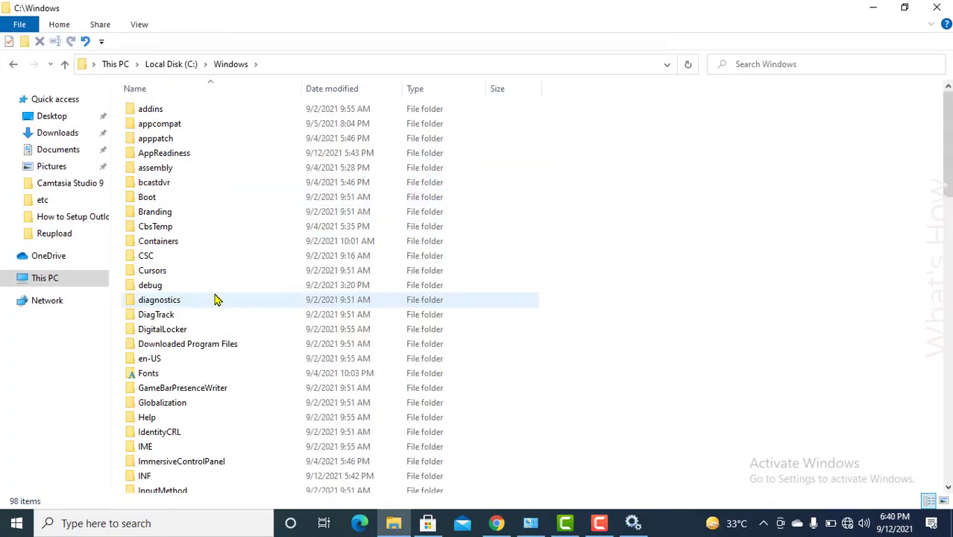
Step: Open System32, then the spool folder inside it
click(205, 300)
text(win)
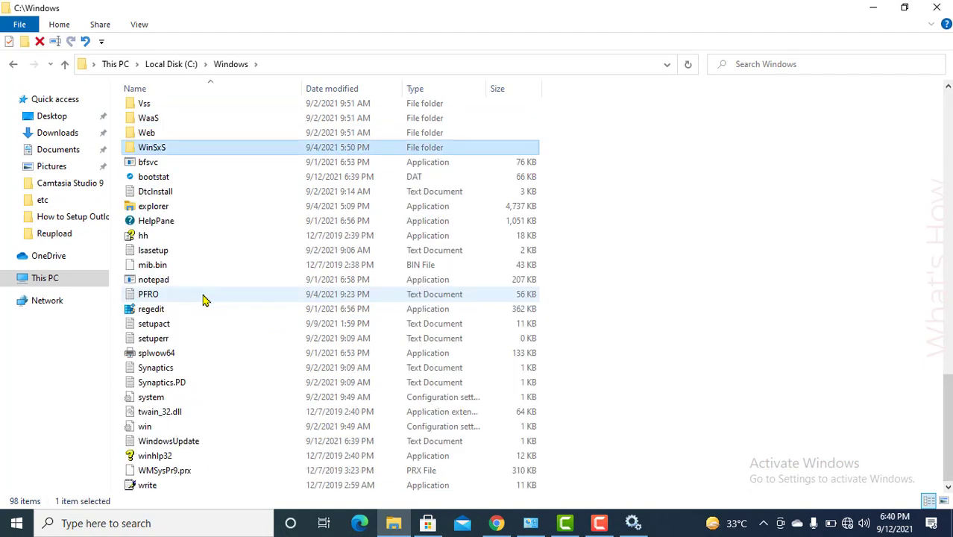
text(sys)
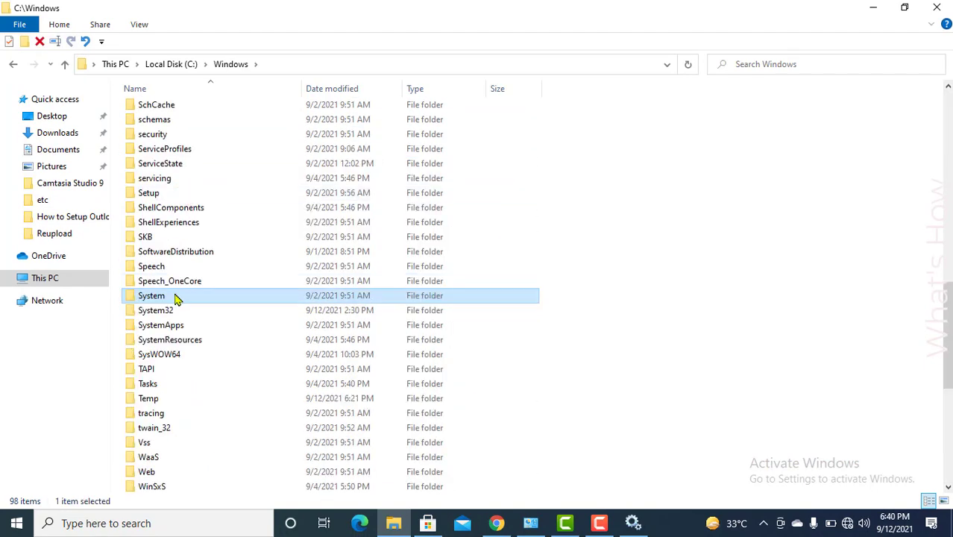
double_click(176, 313)
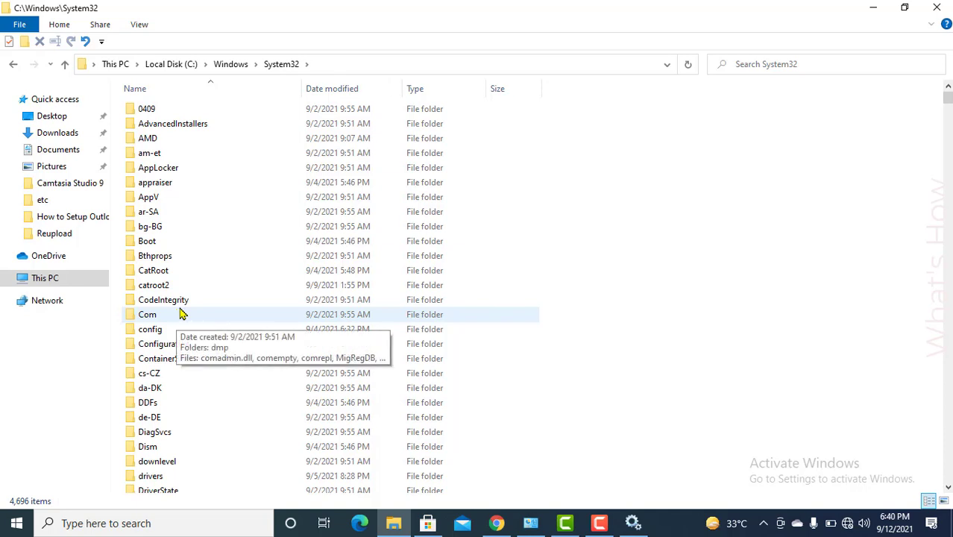
text(spool)
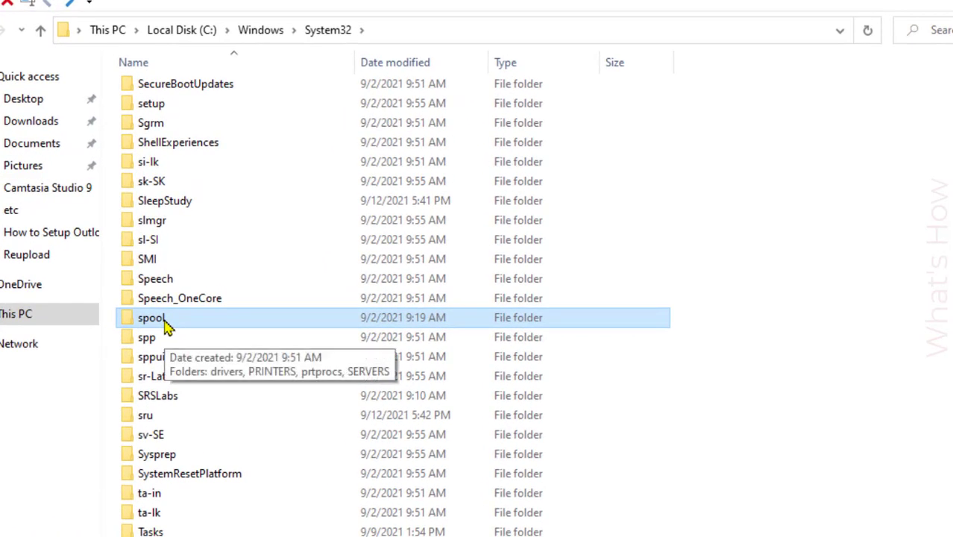
double_click(167, 327)
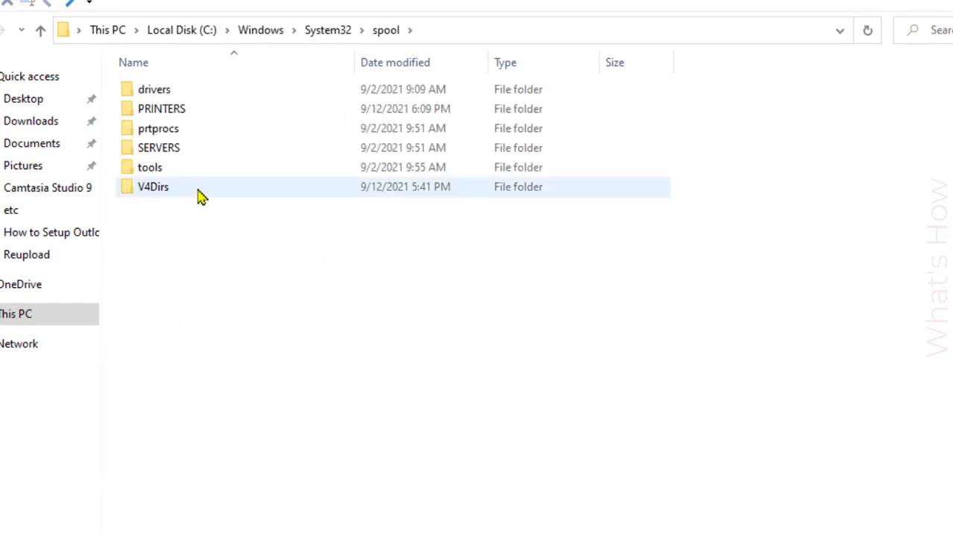
Step: Open the PRINTERS folder and select 00011.SHD and 00011.SPL together
click(167, 117)
double_click(167, 117)
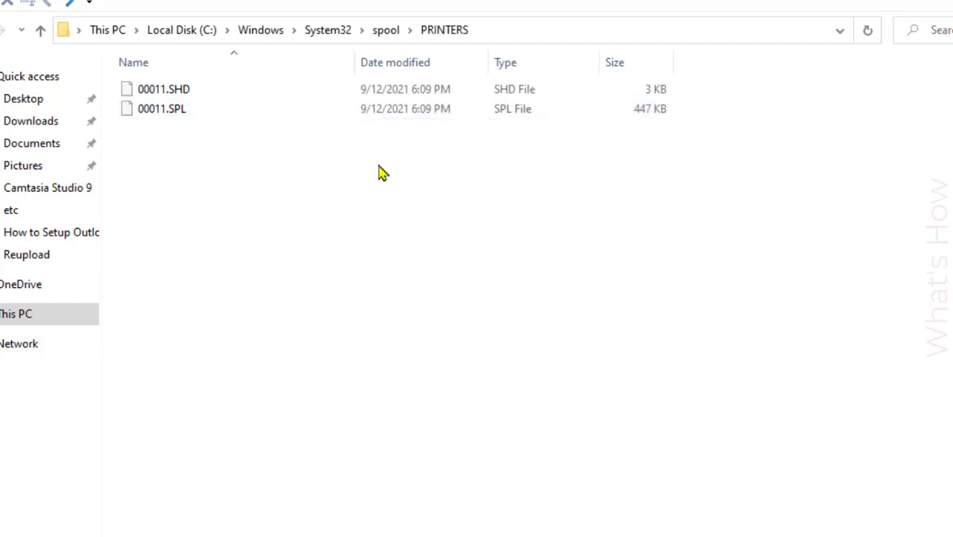
mouse_move(752, 149)
mouse_down()
mouse_move(311, 100)
mouse_move(136, 94)
mouse_up()
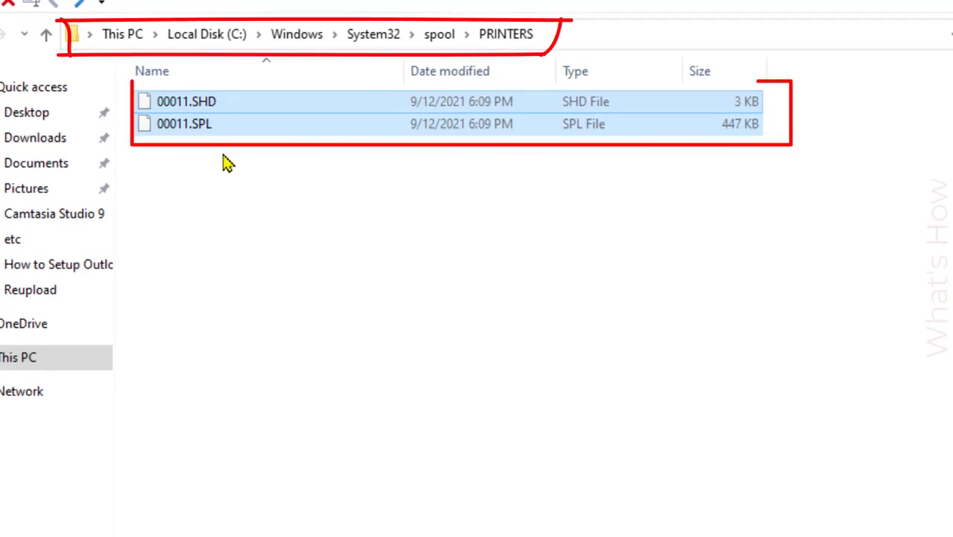
click(791, 153)
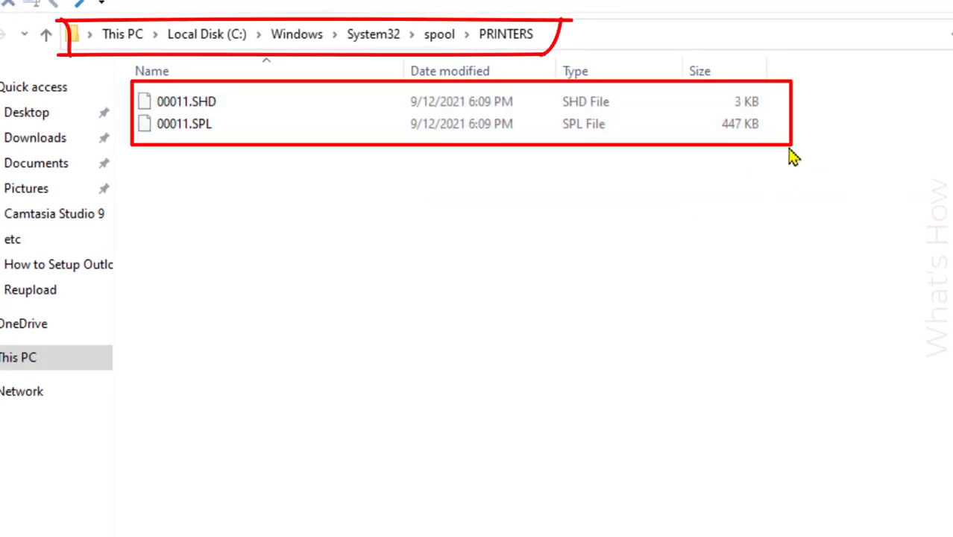
drag(776, 157, 265, 99)
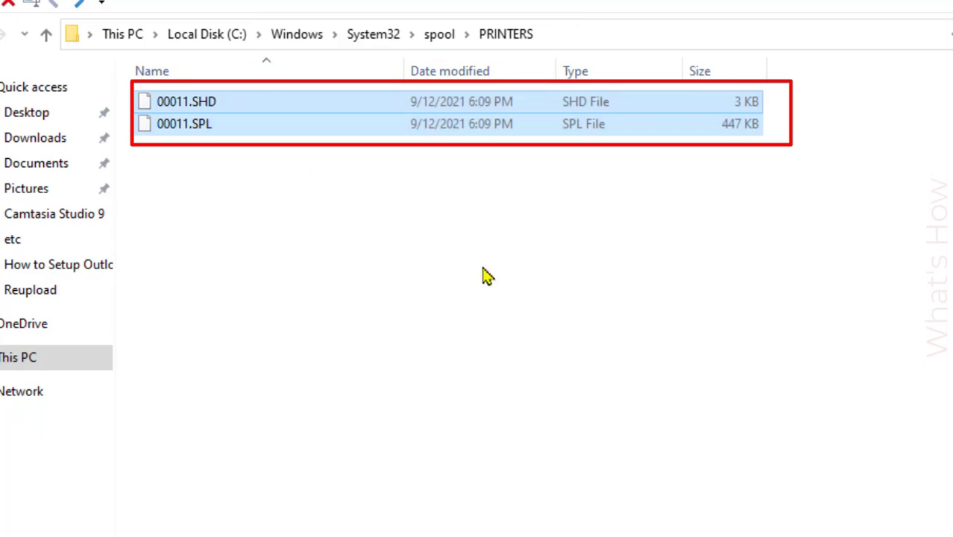
click(757, 352)
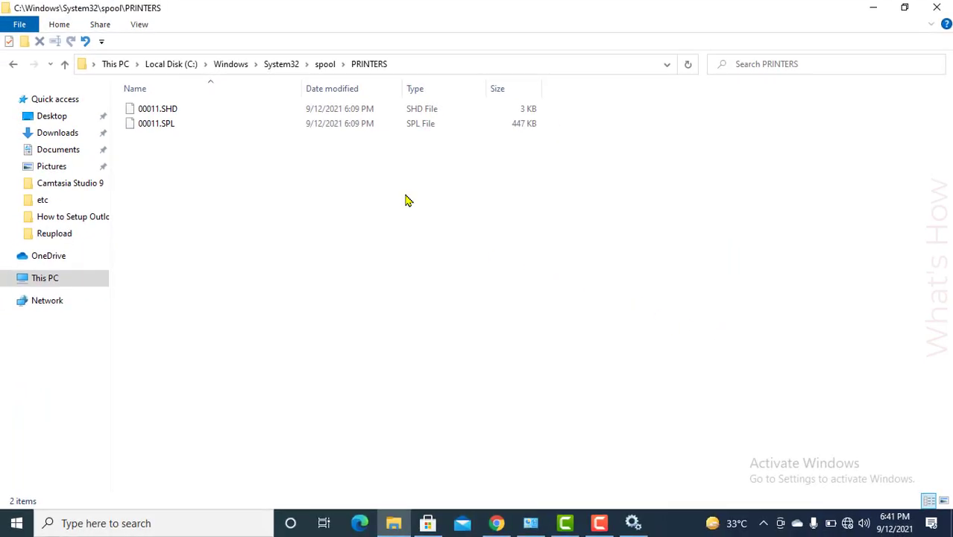
drag(550, 159, 134, 110)
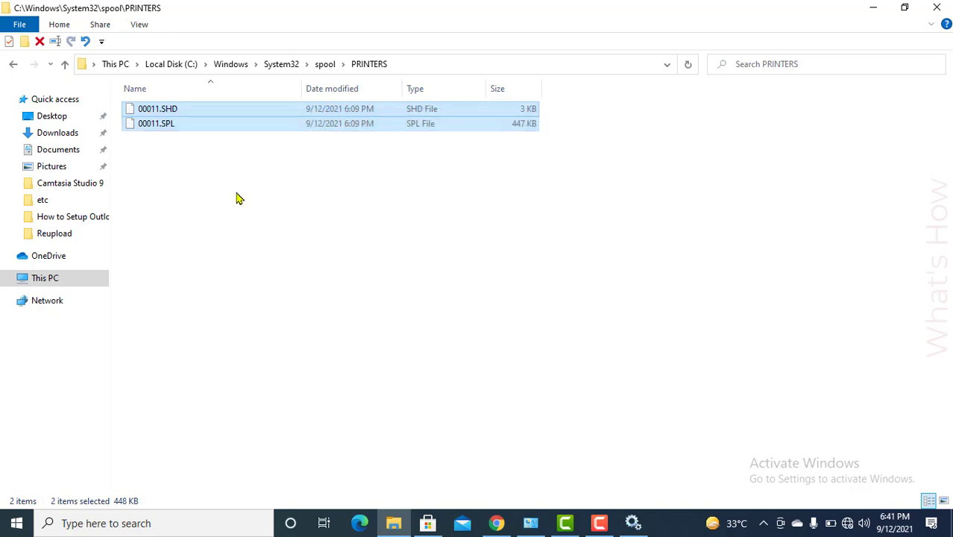
Step: Permanently delete both print files and refresh the now-empty folder
key(shift+Delete)
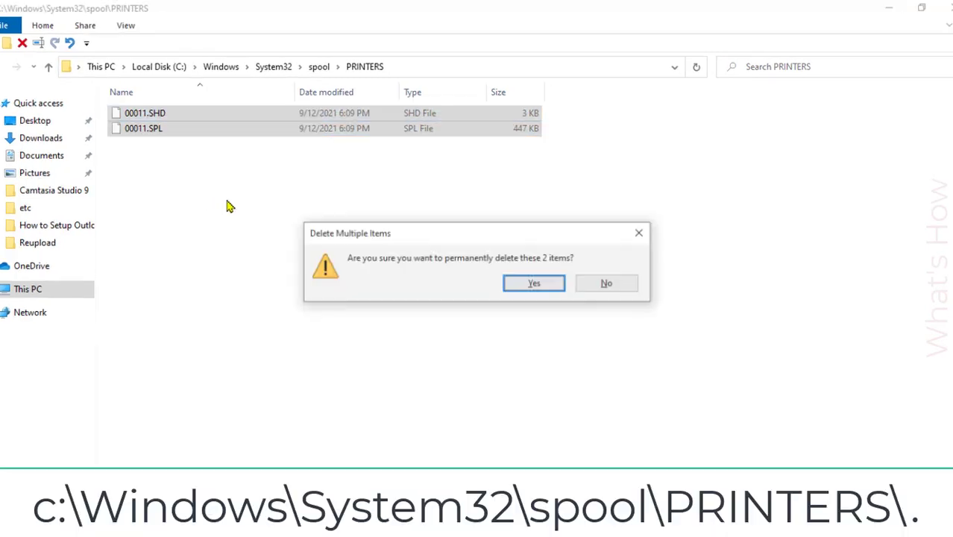
click(535, 284)
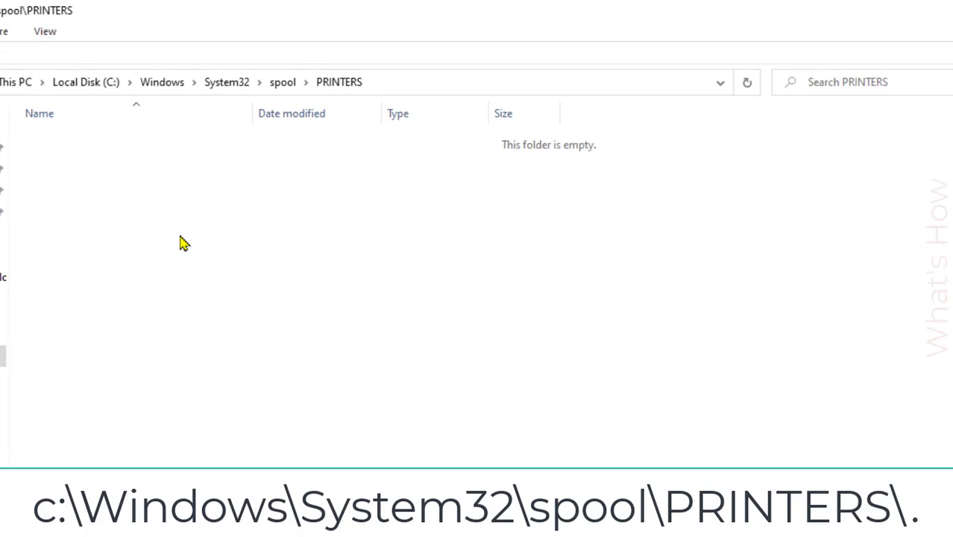
right_click(180, 237)
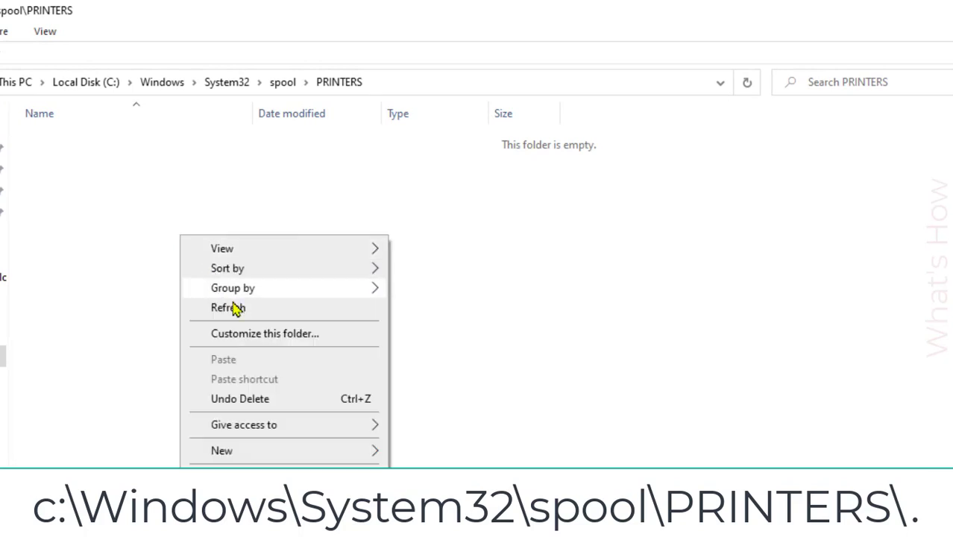
click(229, 307)
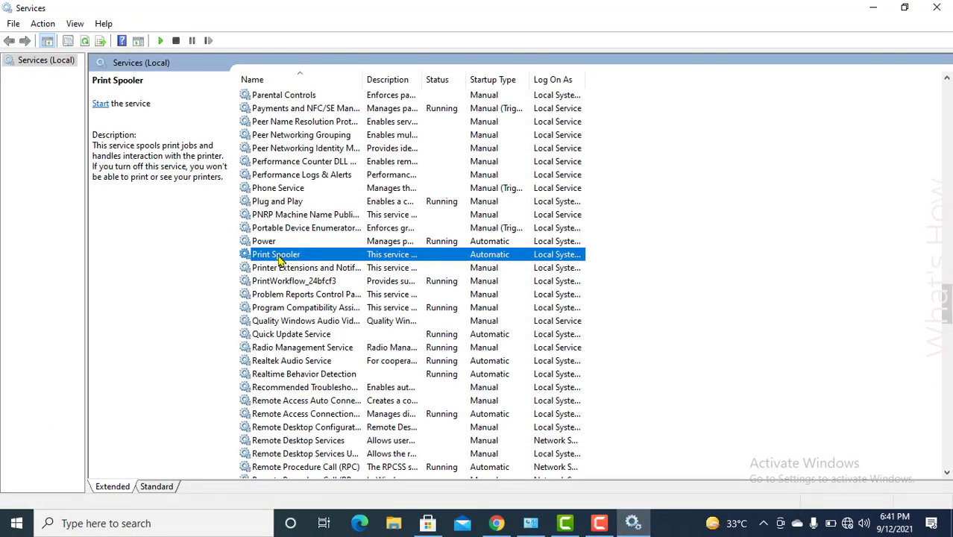
Step: Start Print Spooler from its Properties dialog, then close the dialog with OK
right_click(279, 256)
click(321, 387)
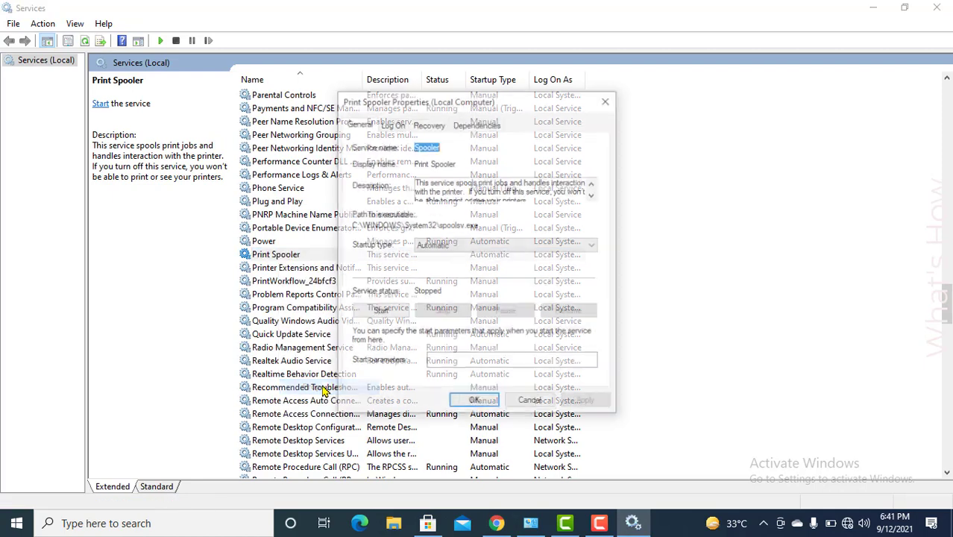
click(381, 312)
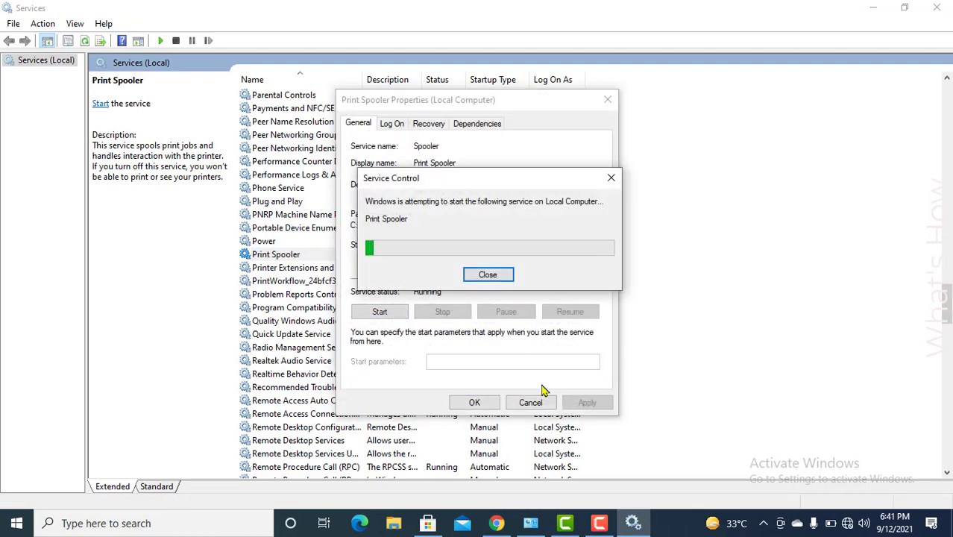
click(475, 403)
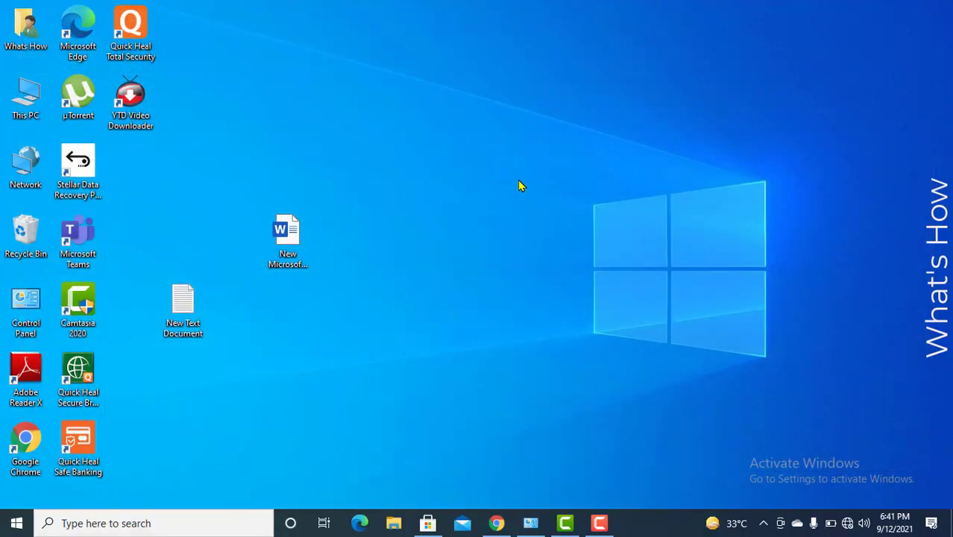
right_click(517, 179)
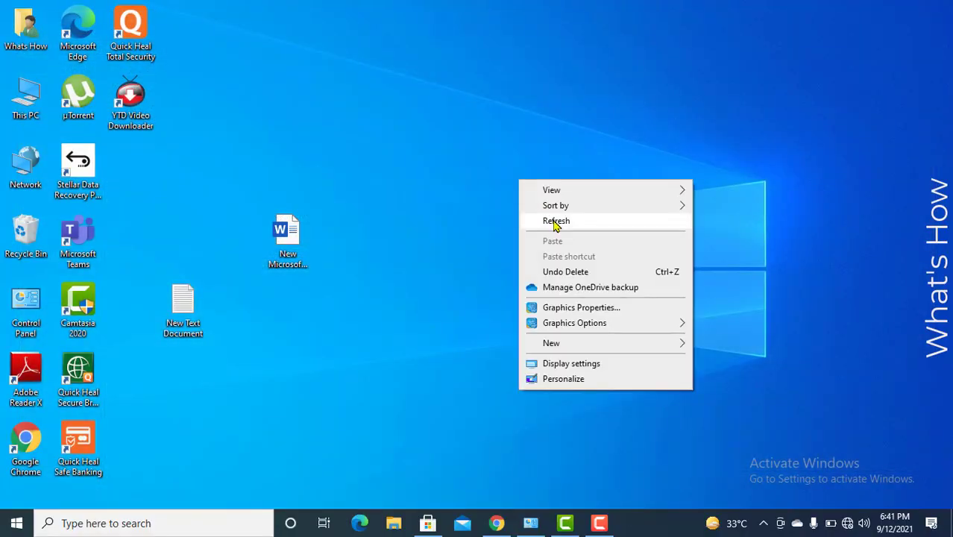
right_click(456, 139)
click(488, 182)
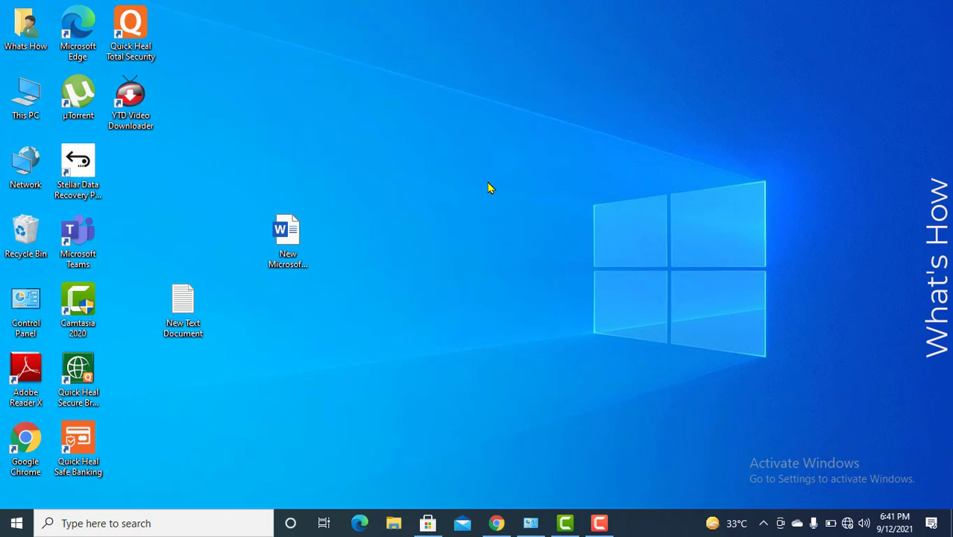
right_click(472, 163)
click(508, 204)
key(super+r)
Step: Dismiss the Run box, search 'regedit', and launch Registry Editor as administrator
click(183, 479)
click(115, 523)
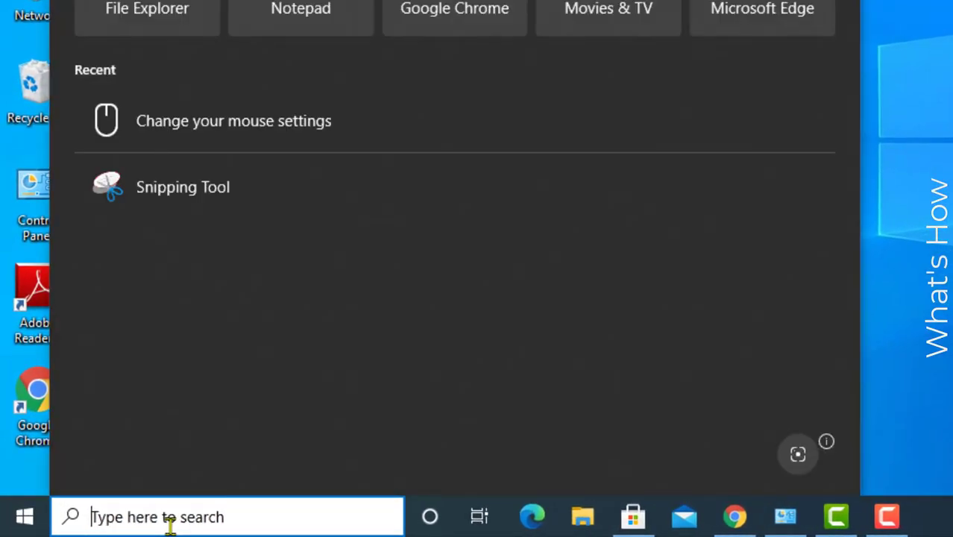
text(regedit)
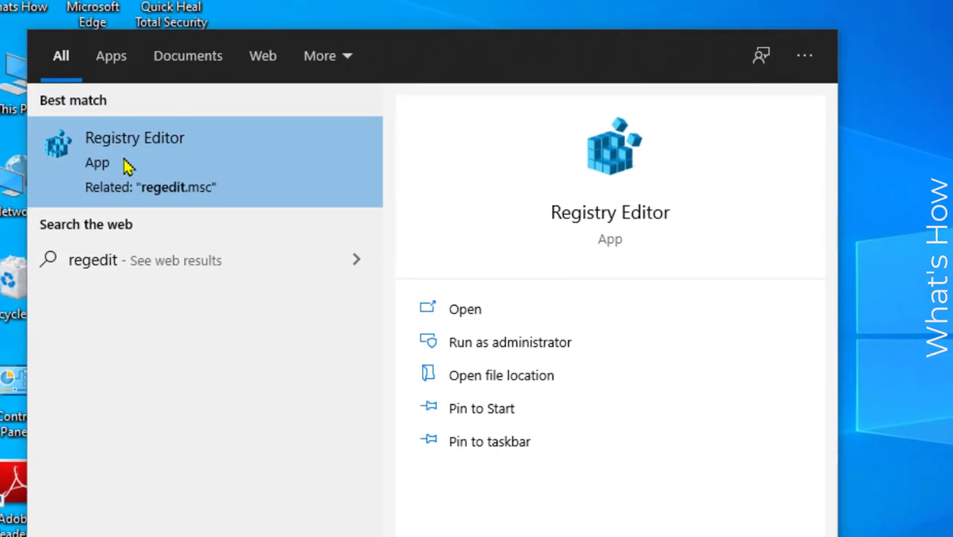
right_click(127, 167)
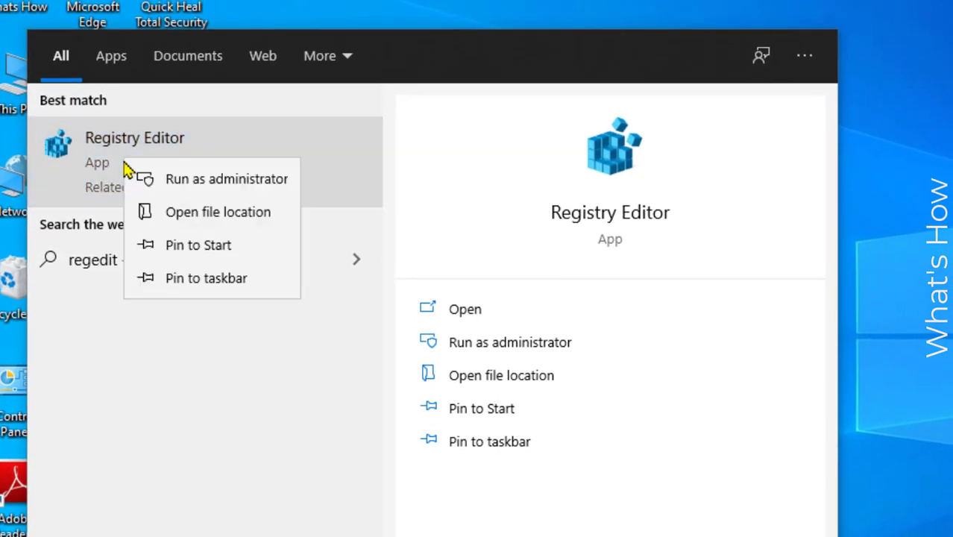
click(183, 181)
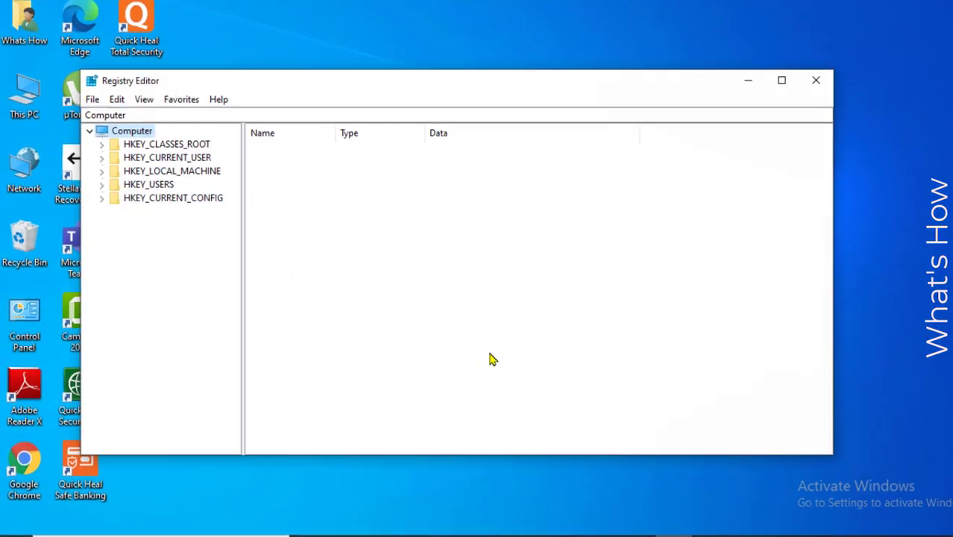
Step: Maximize the Registry Editor window
click(734, 85)
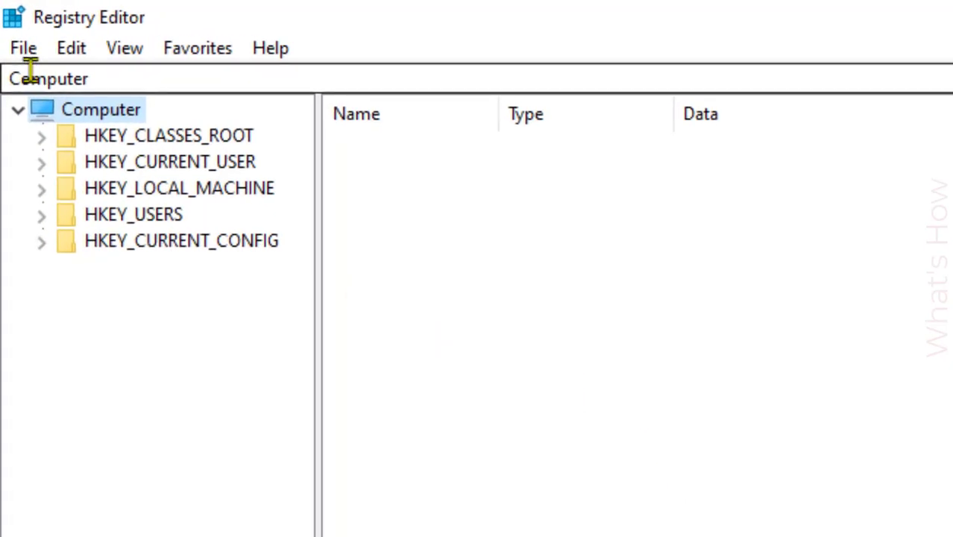
Step: Export the whole registry to the Desktop as file 'A'
click(25, 49)
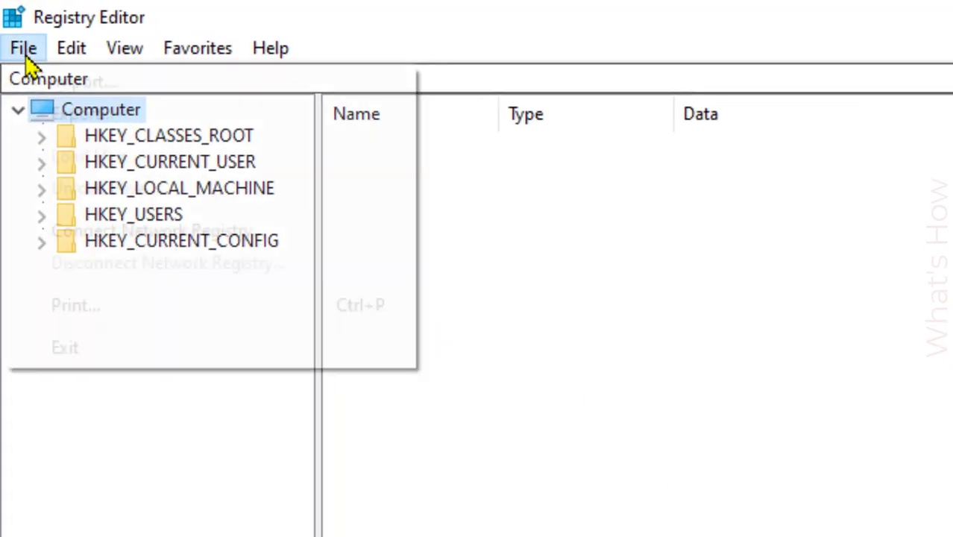
click(88, 132)
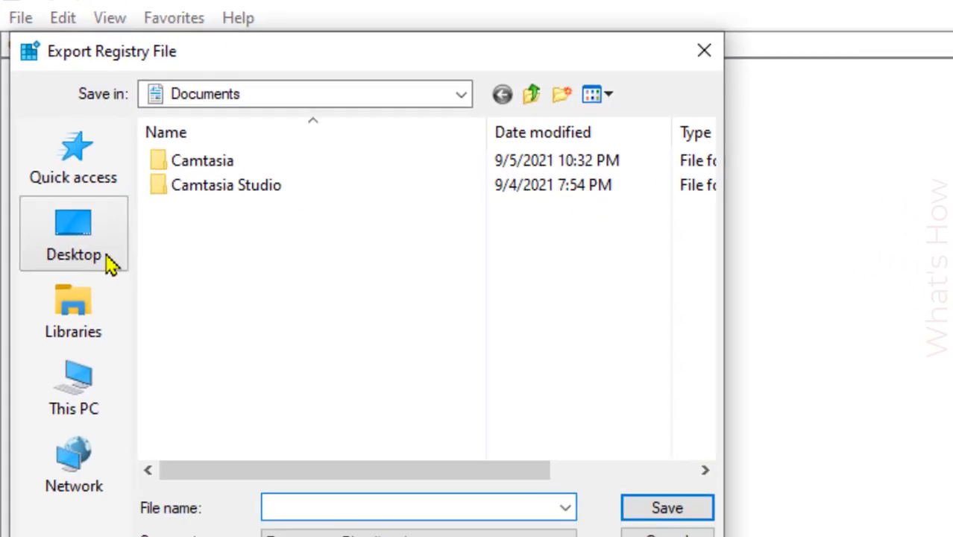
click(125, 325)
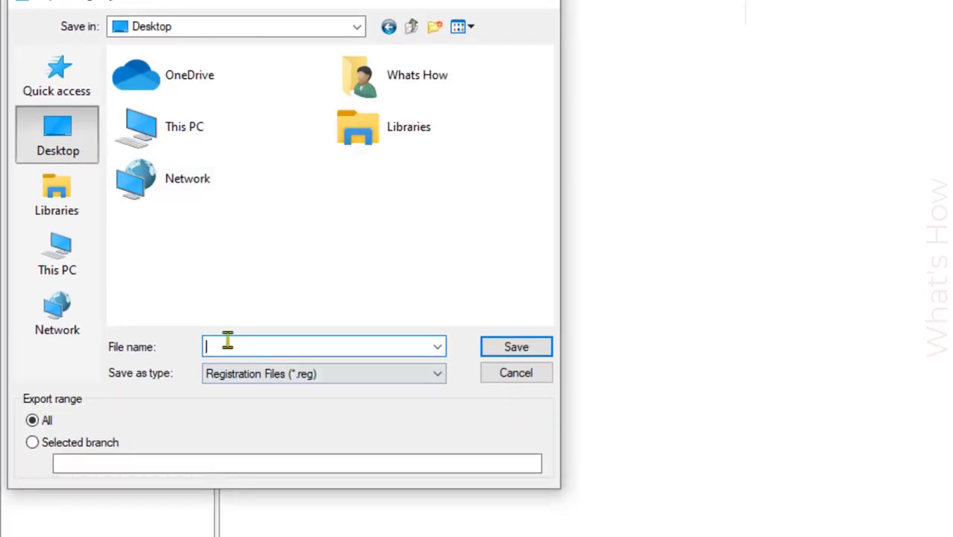
click(228, 340)
text(A)
click(456, 445)
click(507, 350)
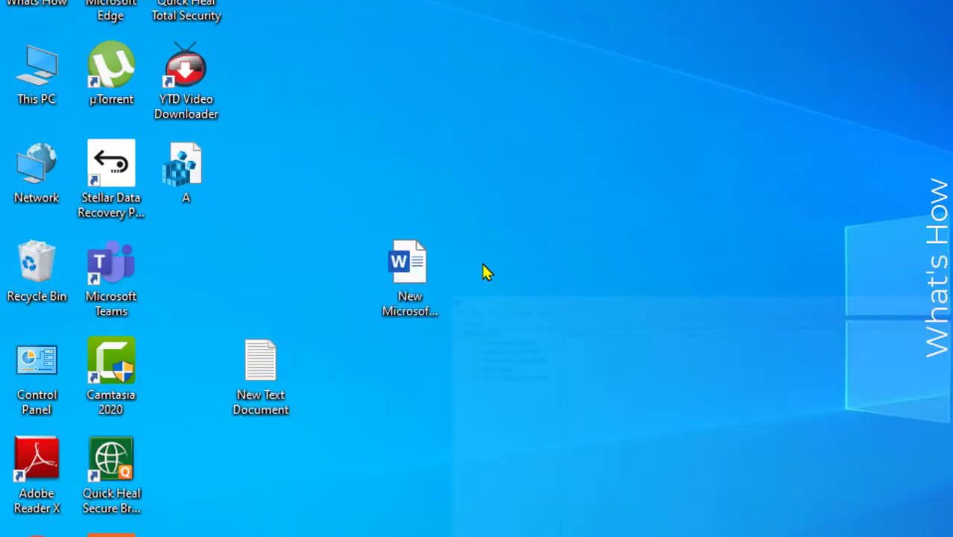
Step: Move the A backup icon on the desktop, then expand HKEY_LOCAL_MACHINE and SYSTEM
drag(186, 173, 418, 138)
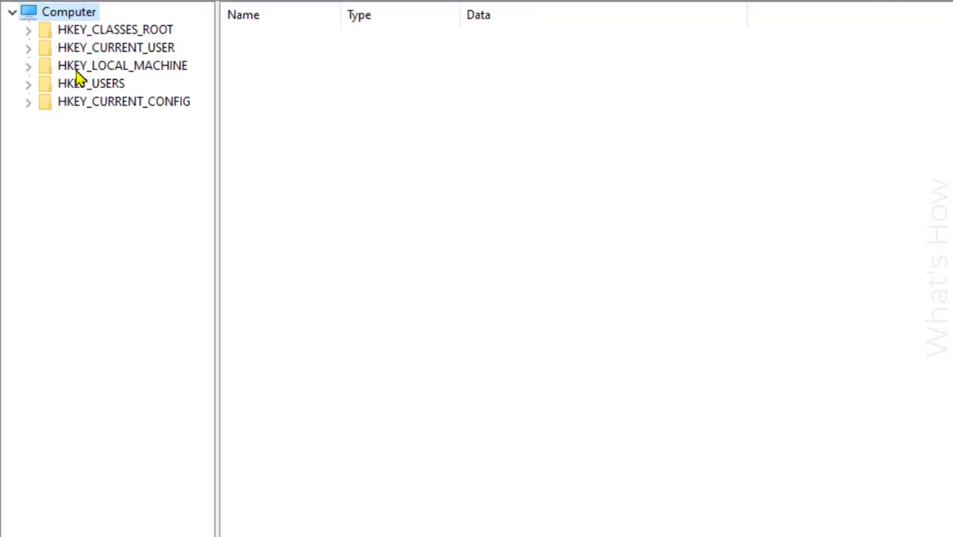
click(78, 68)
click(29, 66)
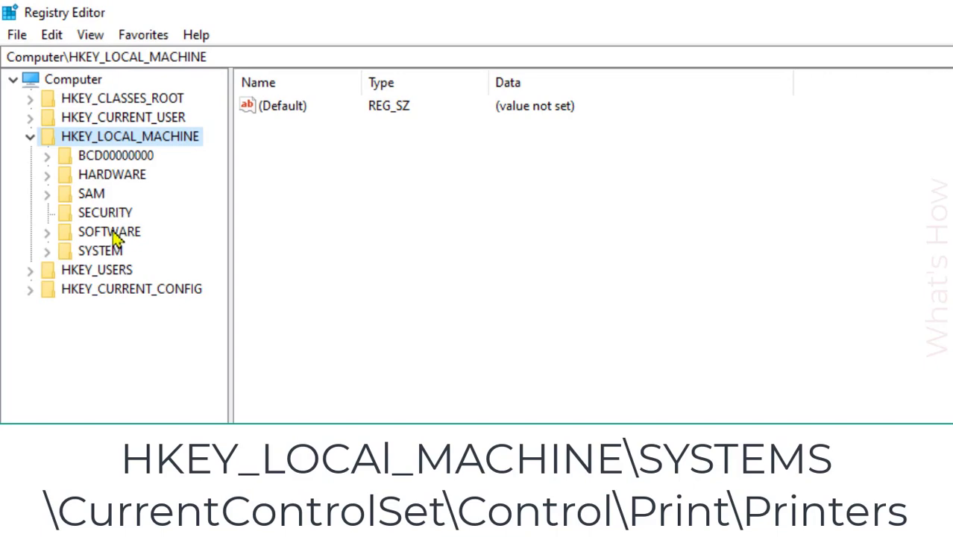
click(107, 254)
click(47, 251)
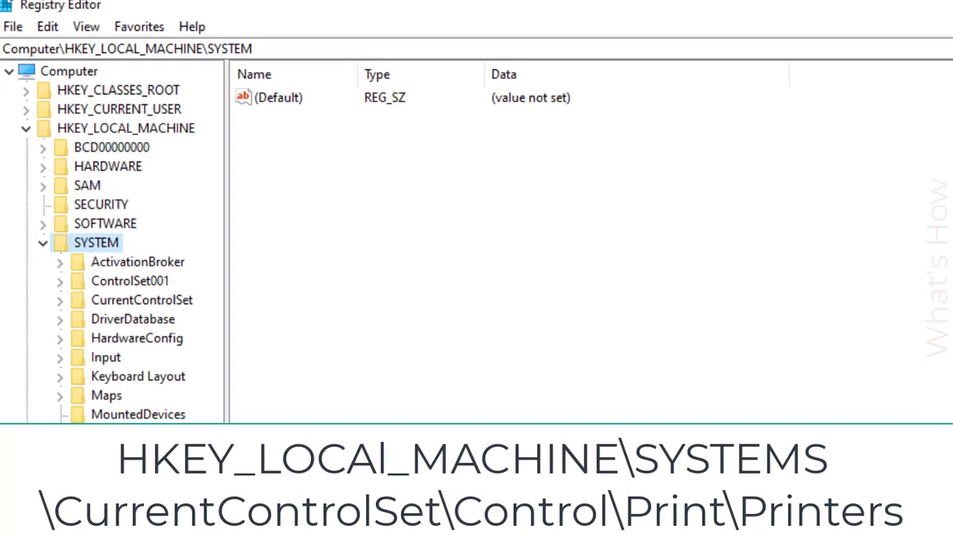
Step: Expand CurrentControlSet and its Control key
click(92, 84)
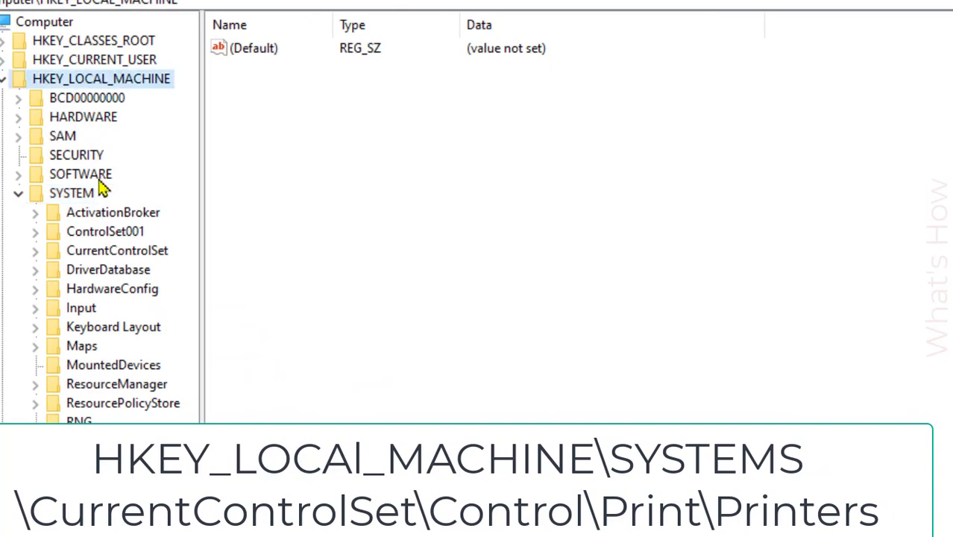
click(75, 196)
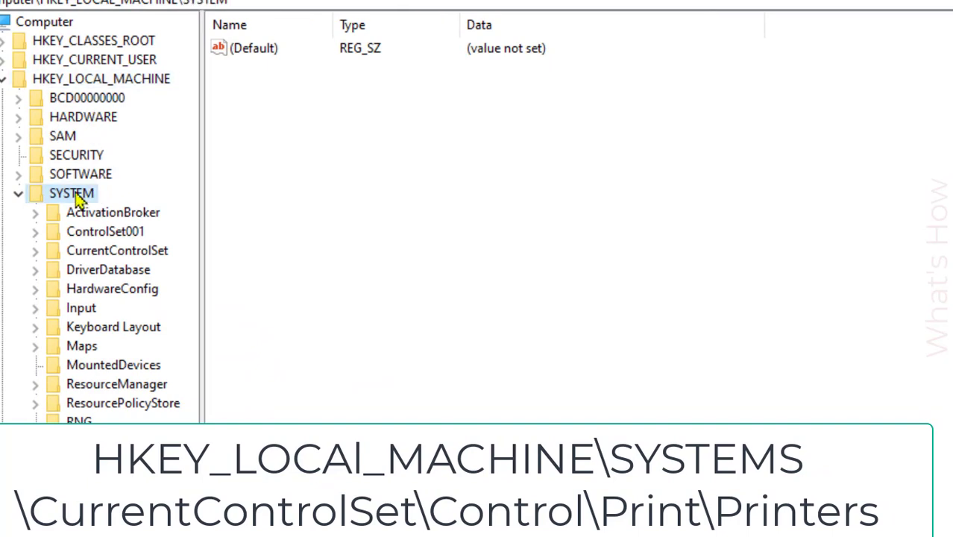
click(125, 256)
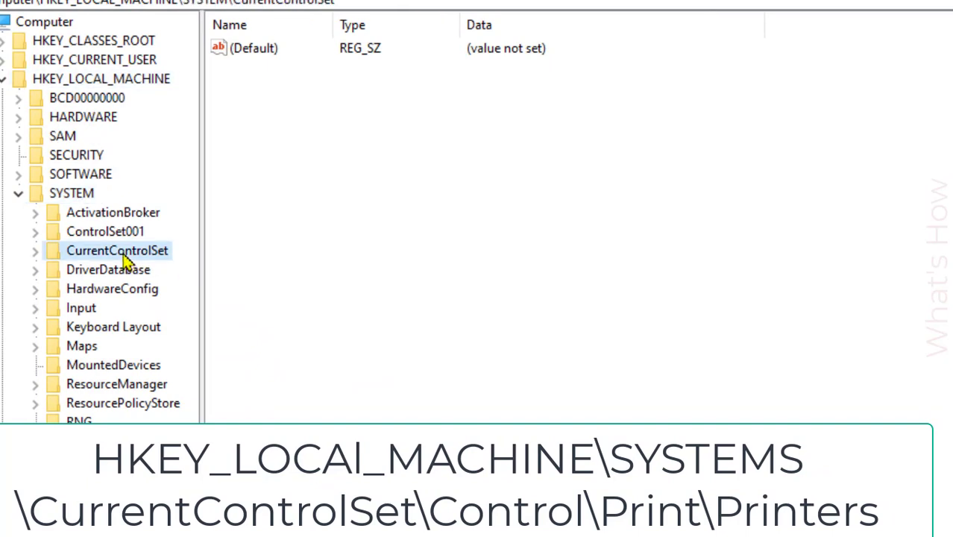
click(35, 252)
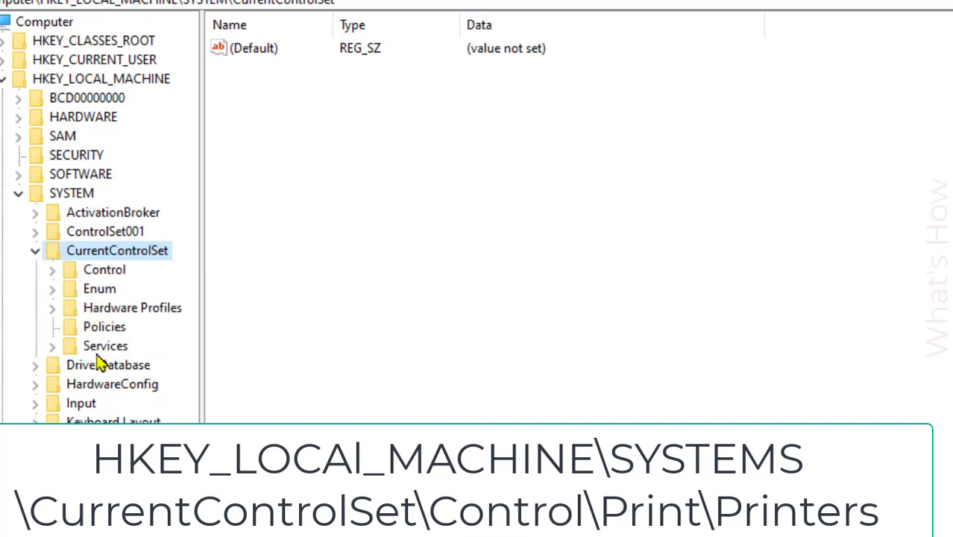
click(52, 272)
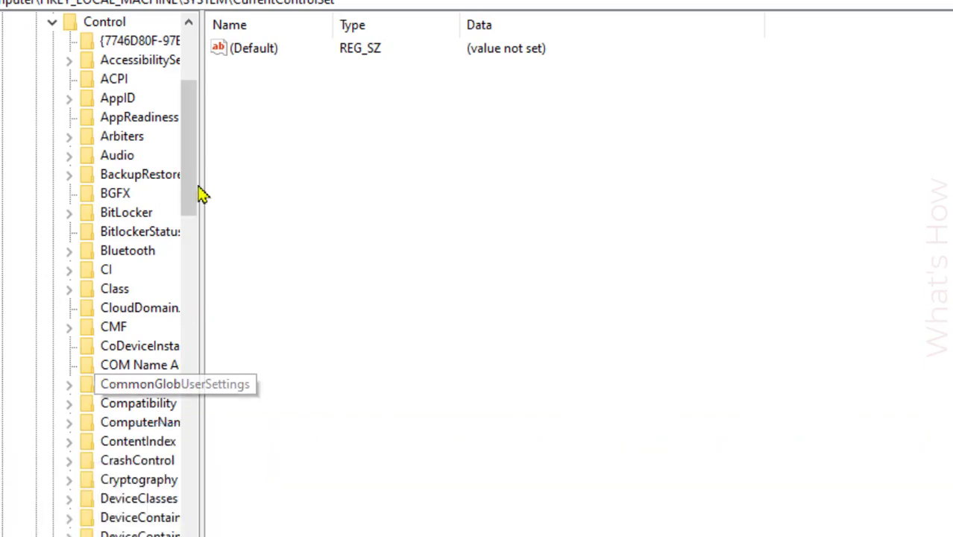
Step: Expand Print > Printers in the registry tree and widen the pane to show full key names
drag(187, 197, 200, 292)
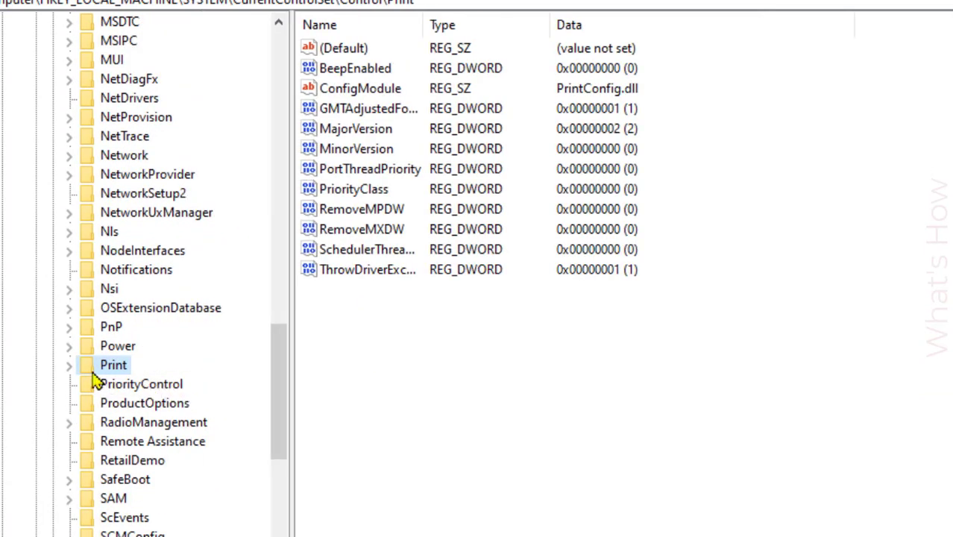
click(72, 364)
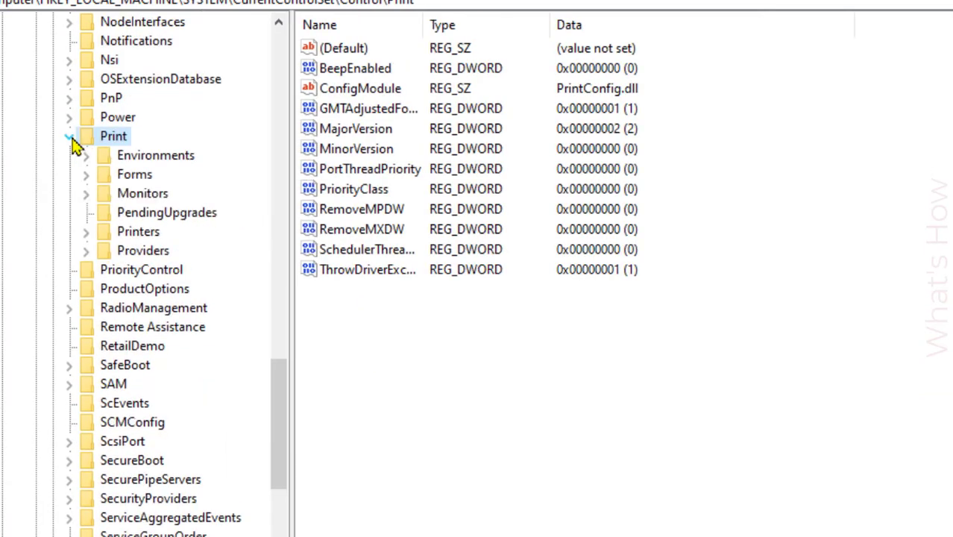
click(86, 232)
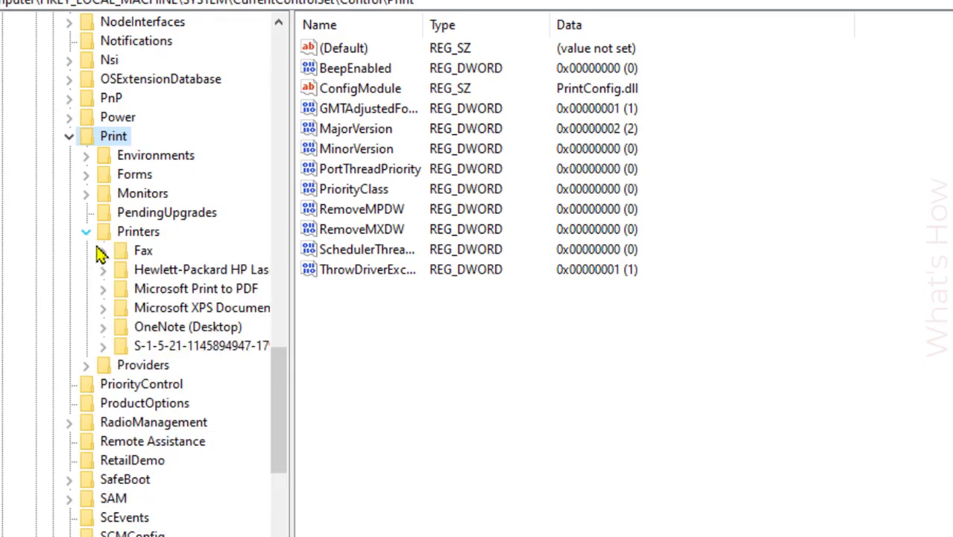
drag(291, 326, 463, 325)
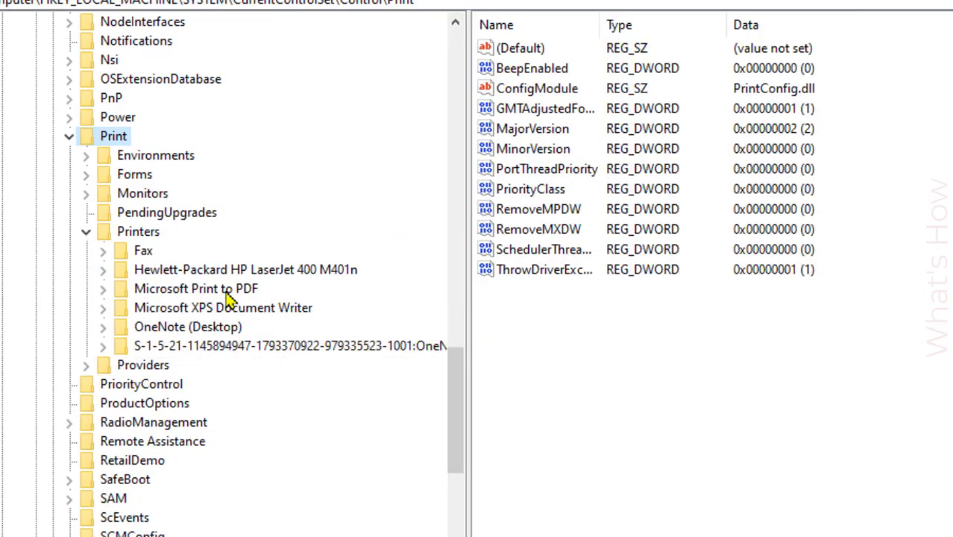
Step: Choose Delete on the Hewlett-Packard HP LaserJet 400 M401n printer key
click(225, 326)
click(213, 271)
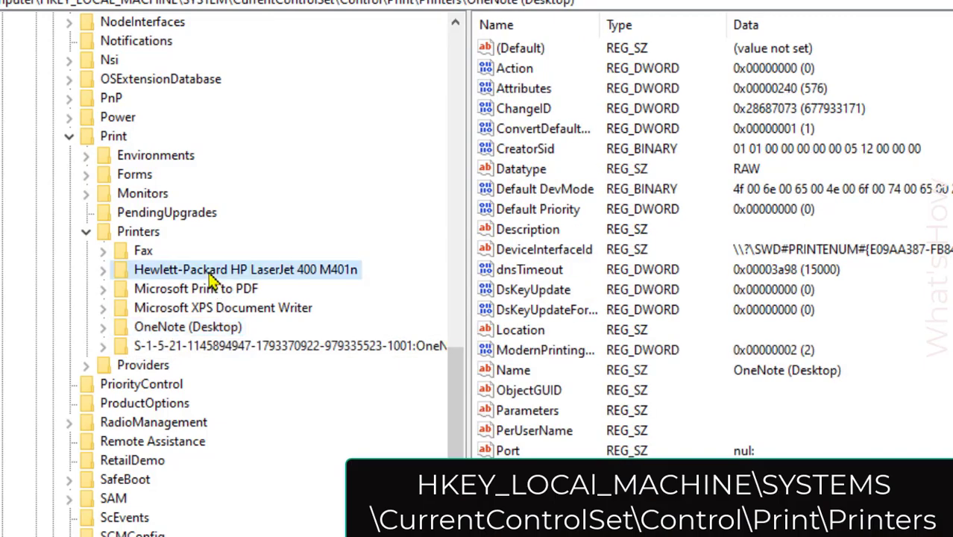
click(105, 270)
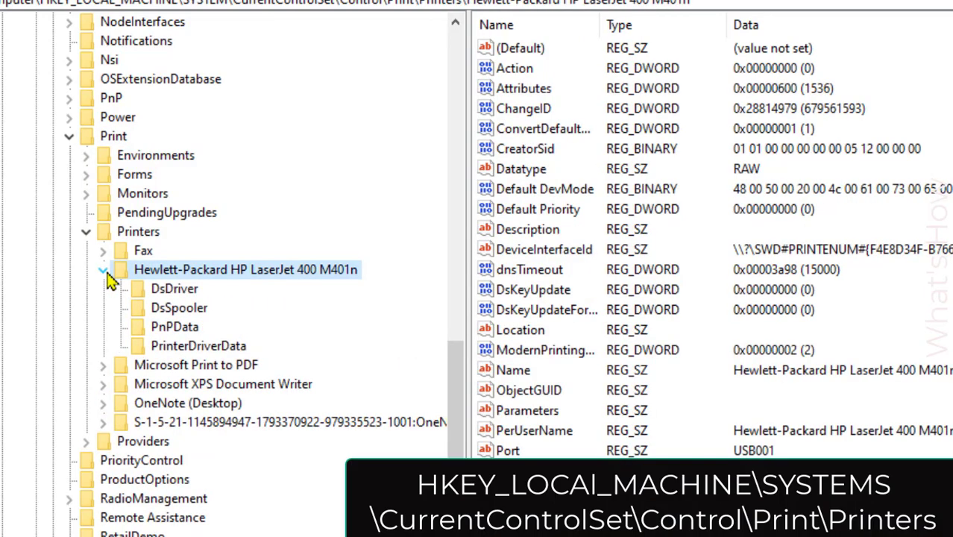
right_click(192, 276)
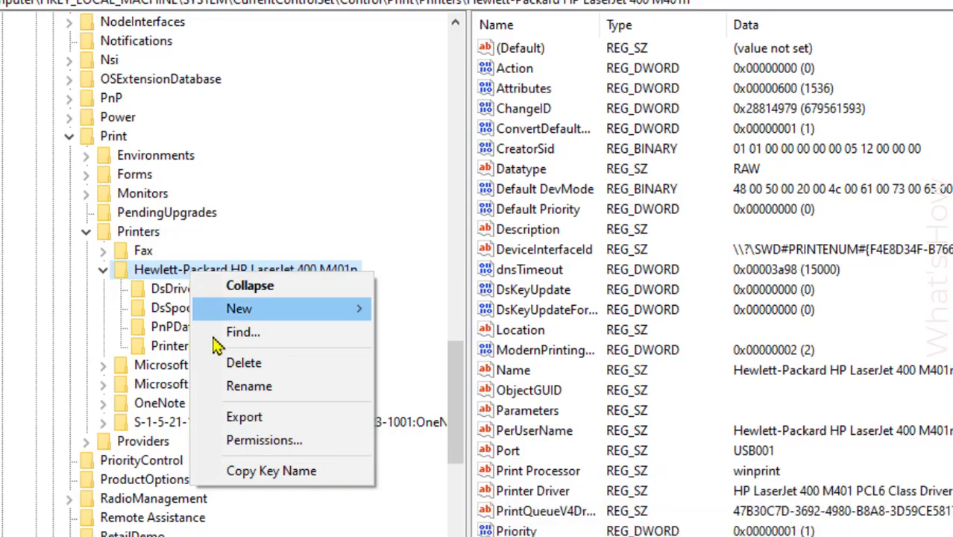
click(243, 363)
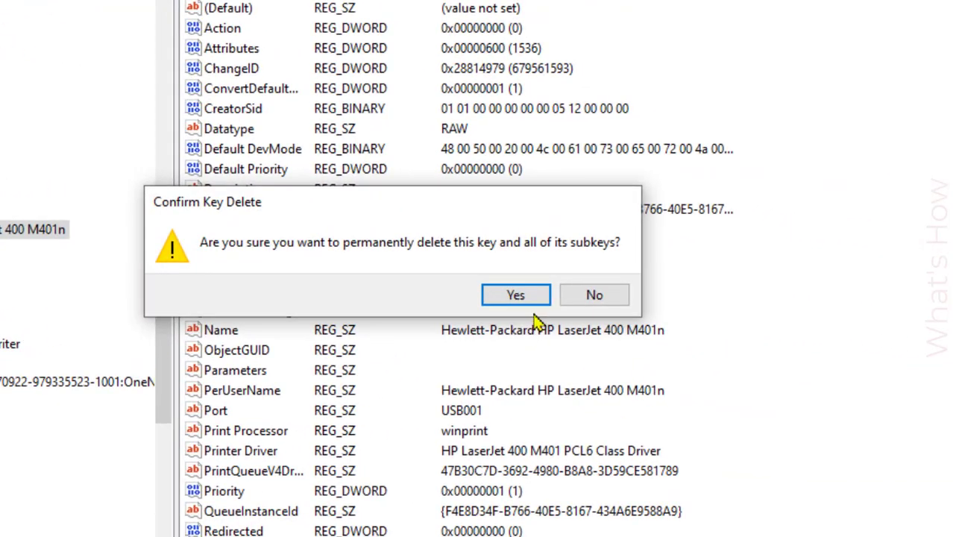